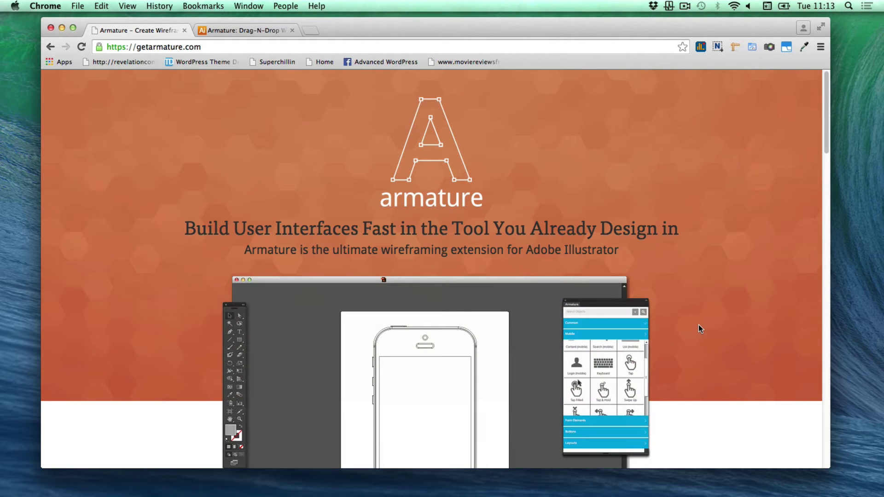
Step: Reload the getarmature.com homepage, then launch Adobe Extension Manager to check the armature extension
scroll(697, 325, down, 2)
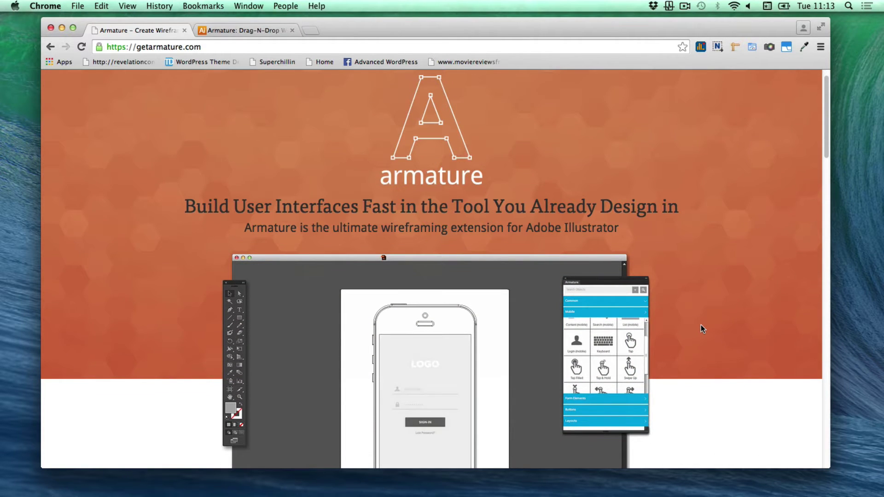
scroll(700, 325, down, 5)
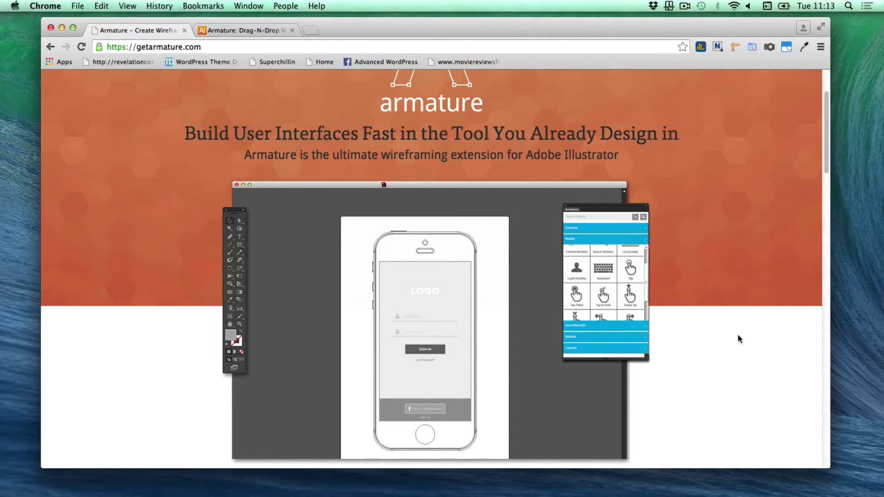
key(super+r)
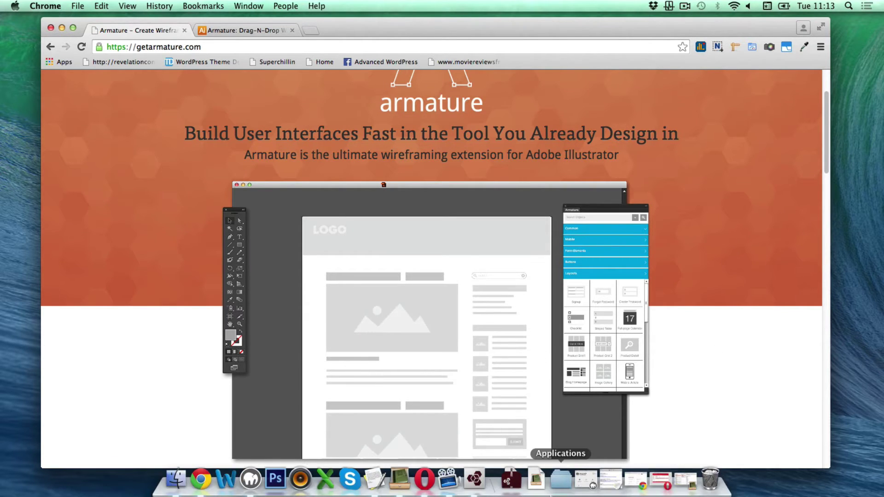
click(475, 479)
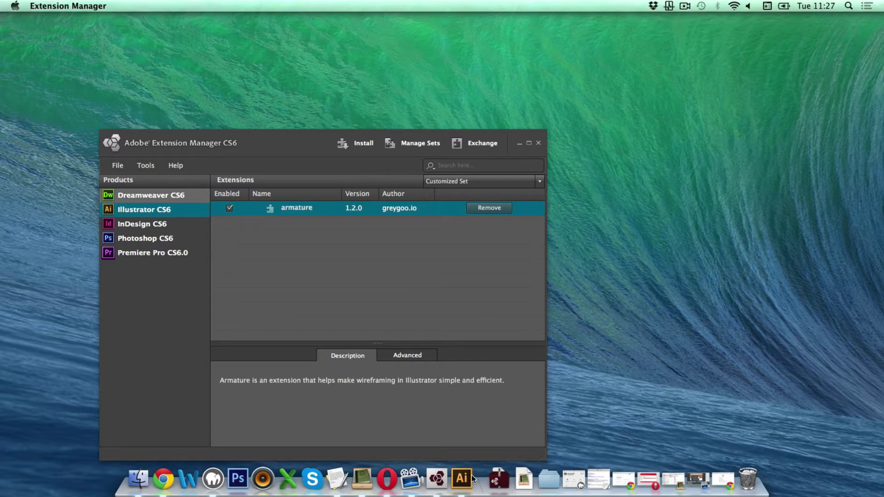
Step: Switch to Adobe Illustrator CS6 from the Dock, with armature 1.2.0 confirmed enabled
click(462, 479)
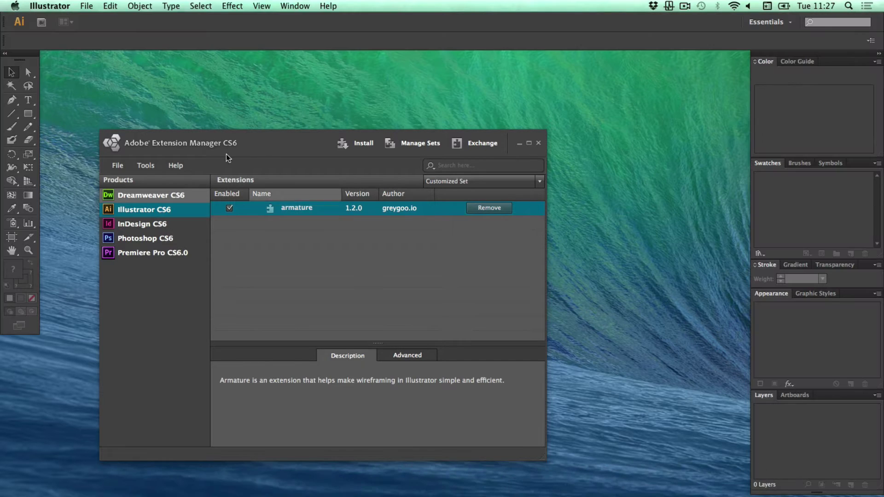
Step: Create a new 980 × 2500 px document with Pixels as the units
click(86, 7)
click(90, 19)
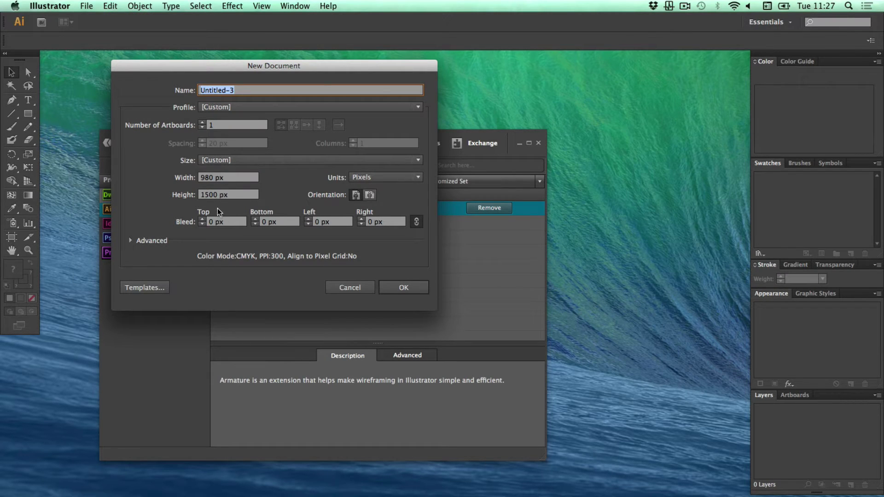
click(396, 178)
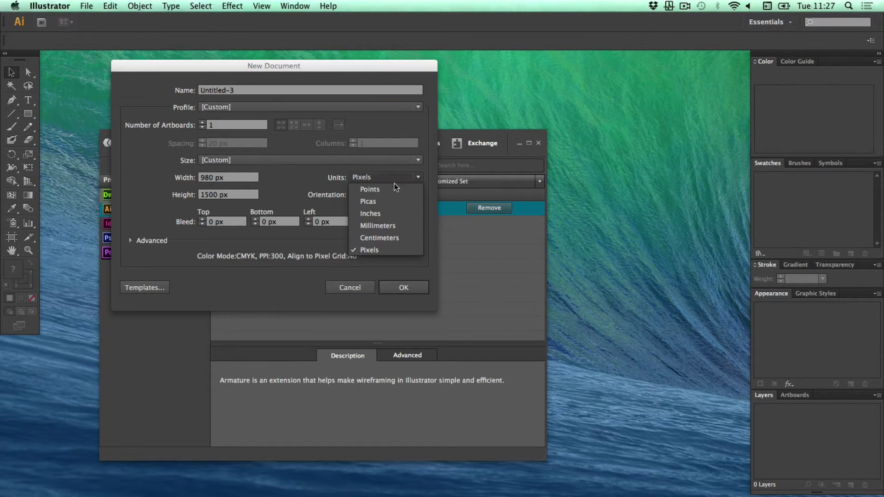
click(357, 246)
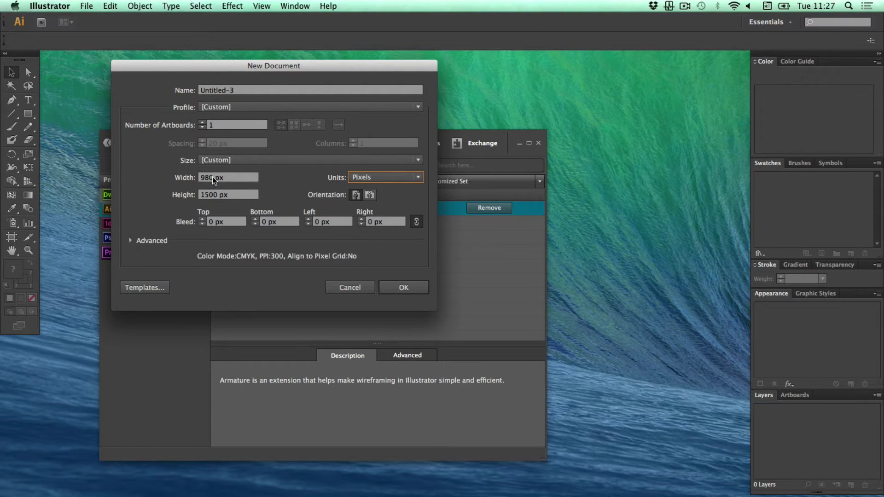
click(209, 195)
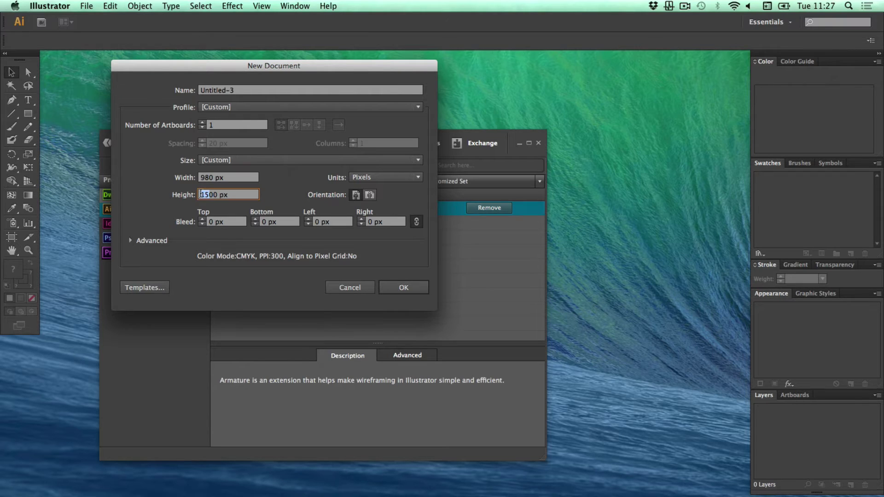
text(25)
click(403, 287)
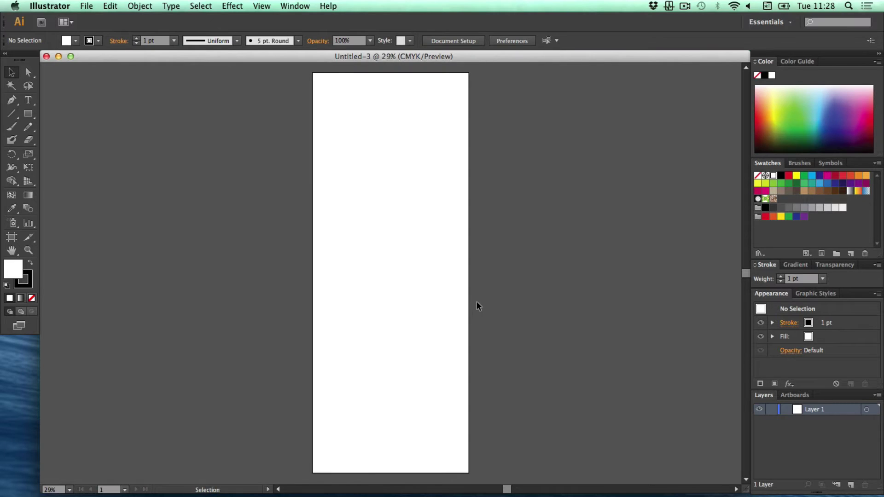
Step: Zoom the blank artboard to 66.67% and pan it into a comfortable position
key(super+space)
click(375, 229)
click(375, 229)
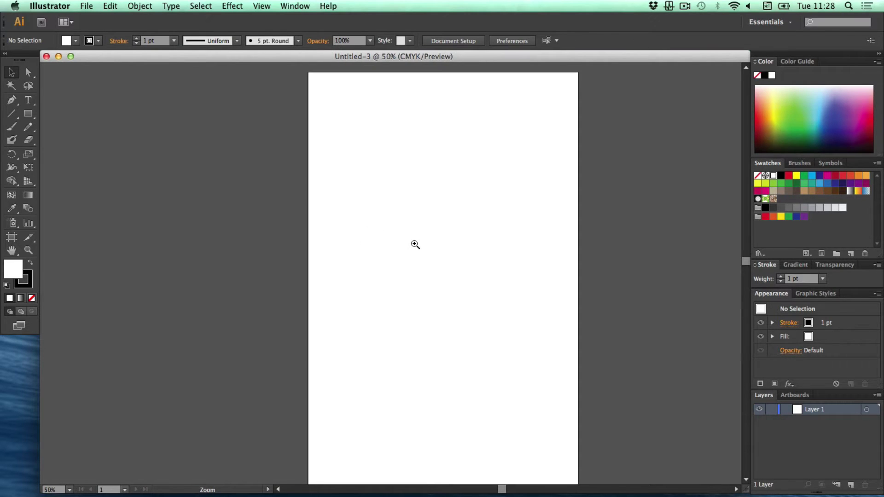
click(416, 244)
drag(434, 252, 454, 267)
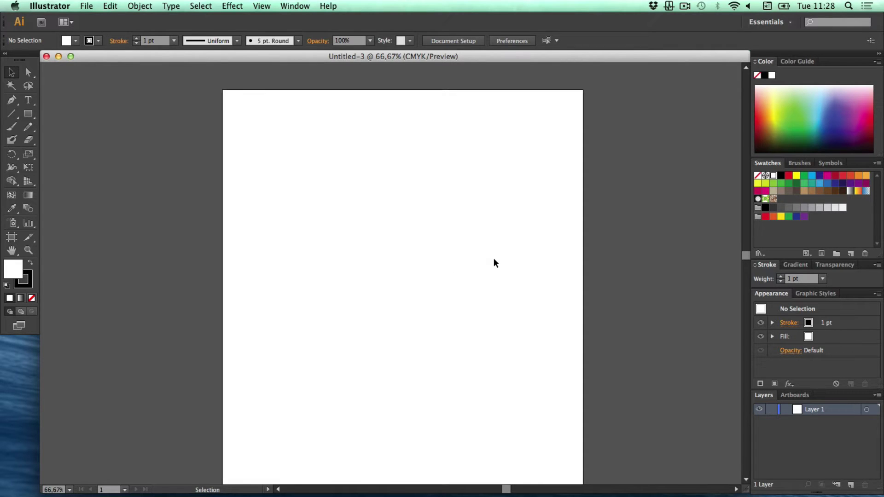
Step: Open the Armature panel from Window > Extensions and leave it floating
click(295, 6)
mouse_move(303, 65)
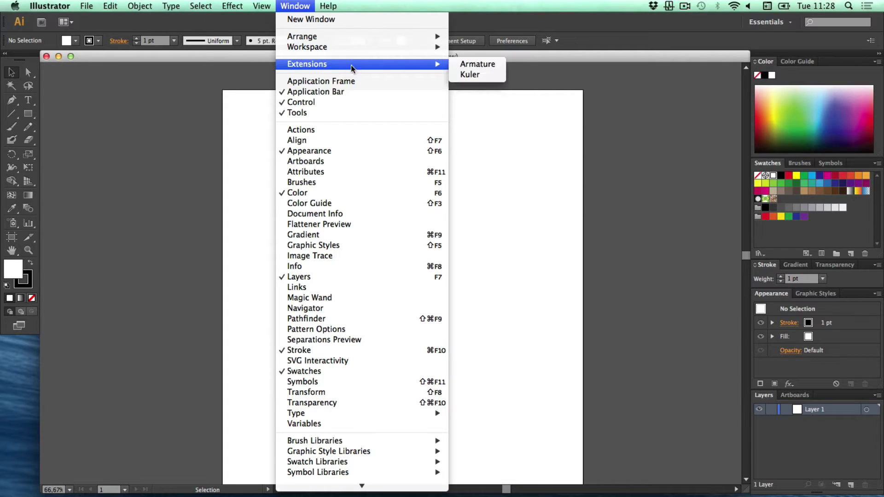
click(477, 64)
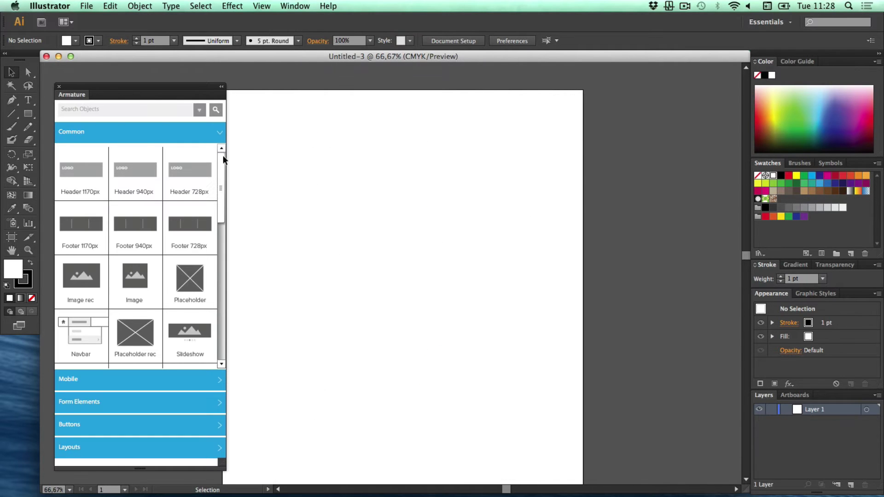
drag(73, 94, 797, 64)
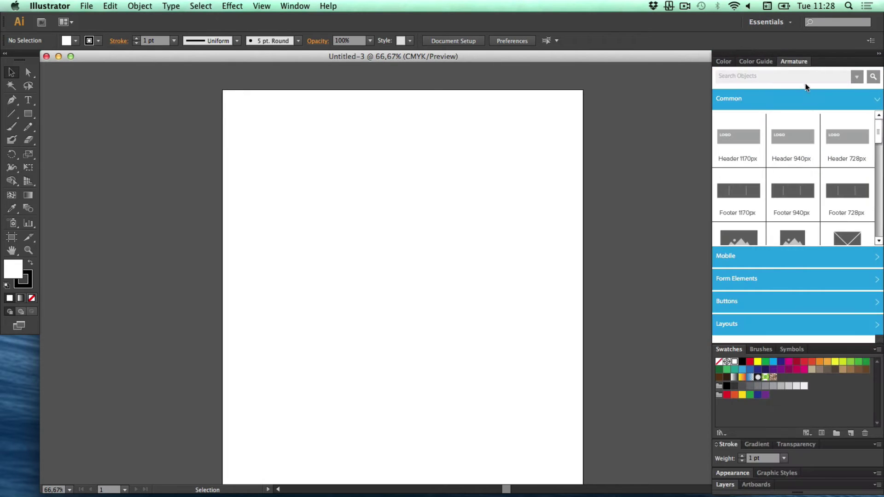
drag(798, 64, 78, 121)
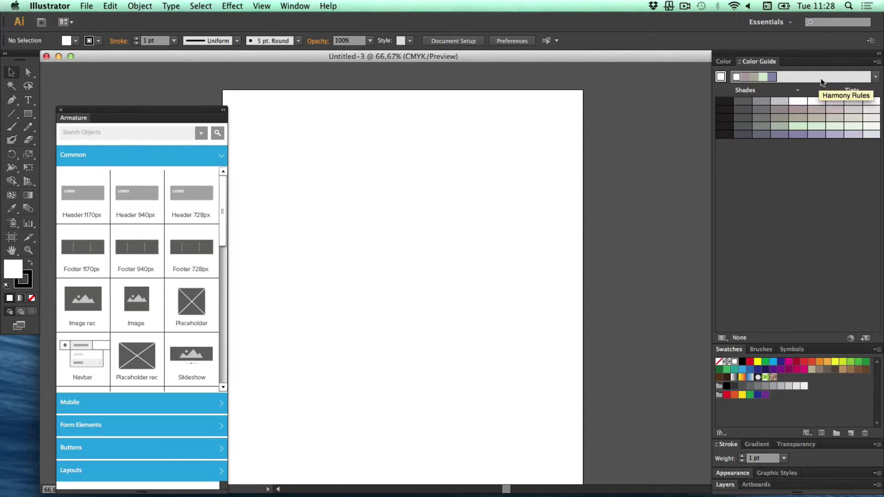
Step: Collapse the docked panels to icons, widen the document window, and move Armature beside the artboard
click(879, 53)
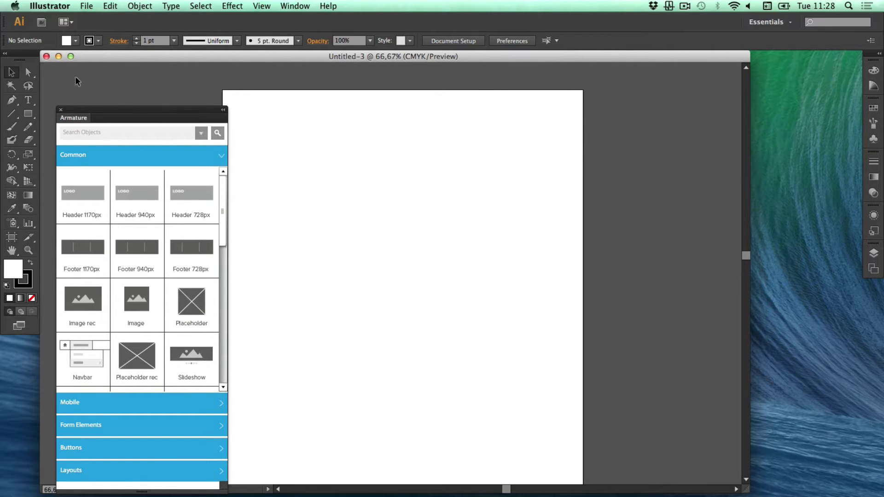
click(70, 56)
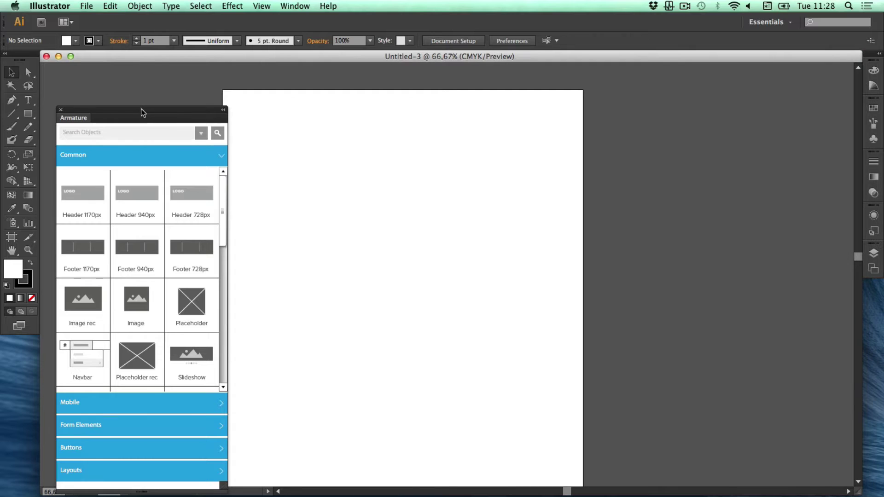
drag(145, 111, 734, 89)
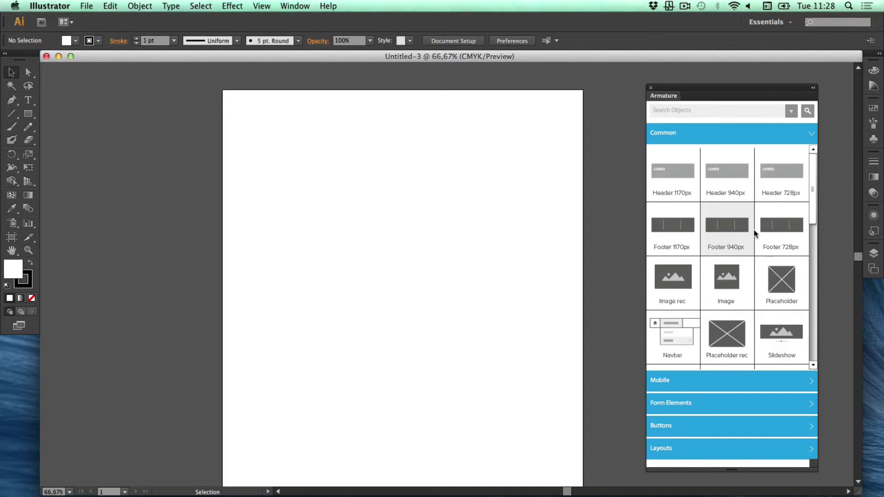
scroll(755, 289, down, 1)
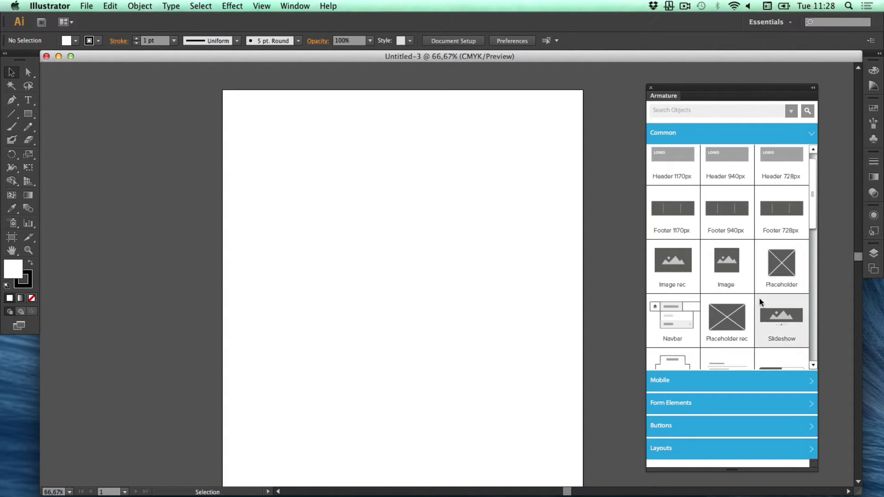
scroll(761, 302, down, 1)
scroll(734, 298, down, 3)
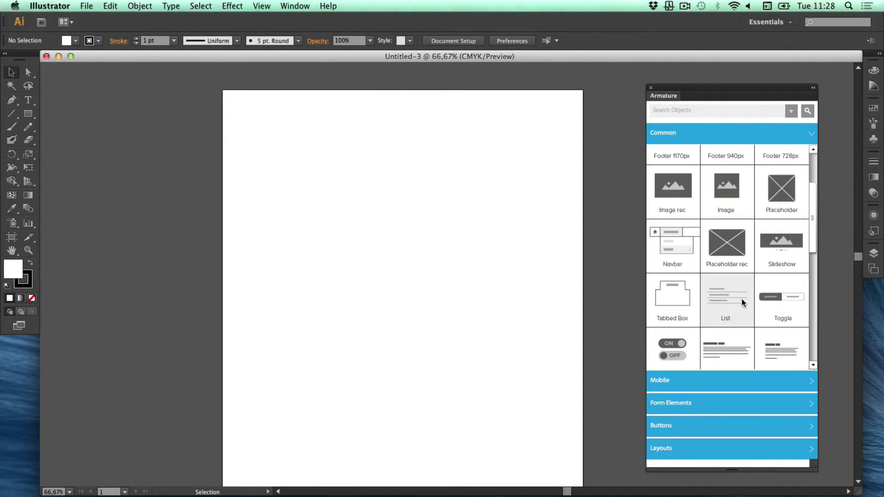
scroll(742, 304, down, 1)
click(738, 451)
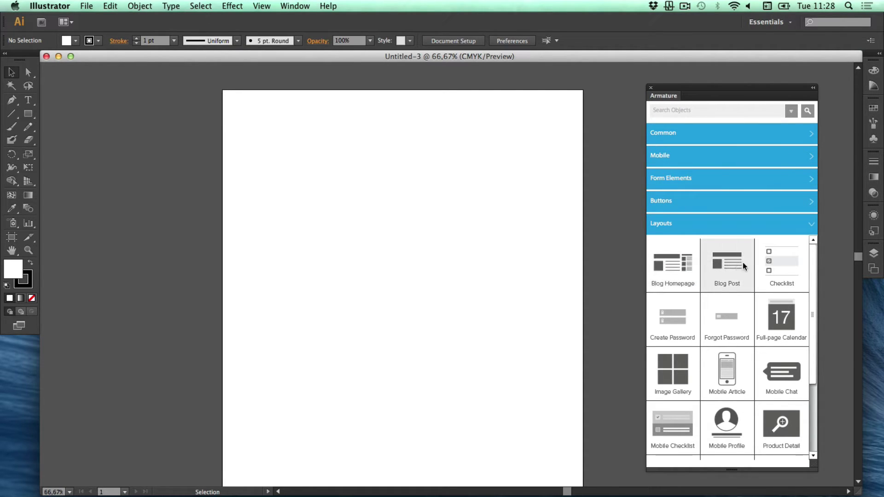
scroll(768, 375, down, 3)
scroll(767, 375, down, 4)
scroll(765, 390, up, 7)
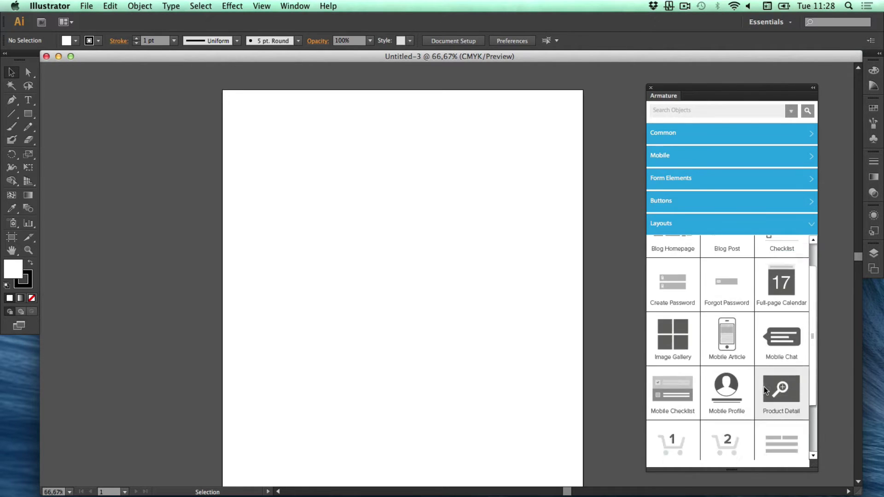
click(738, 133)
scroll(745, 258, up, 5)
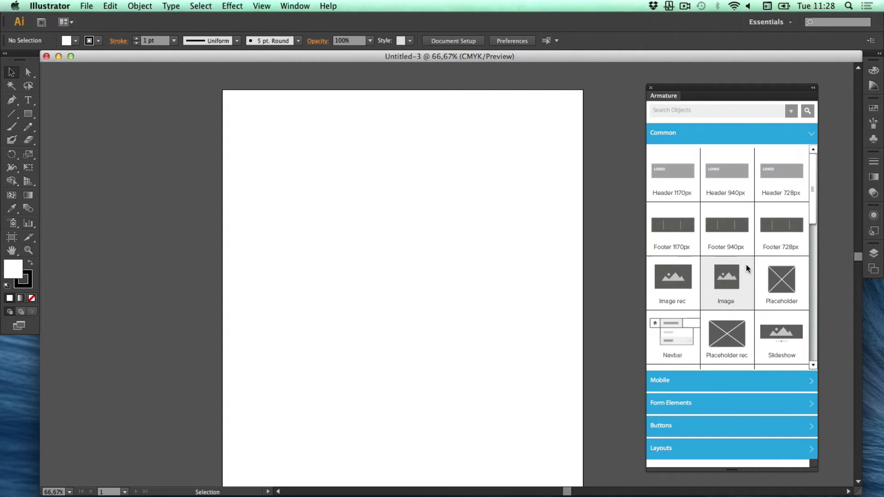
Step: Place the Header 940px element at the top and stretch it to the artboard's full width
drag(736, 177, 311, 110)
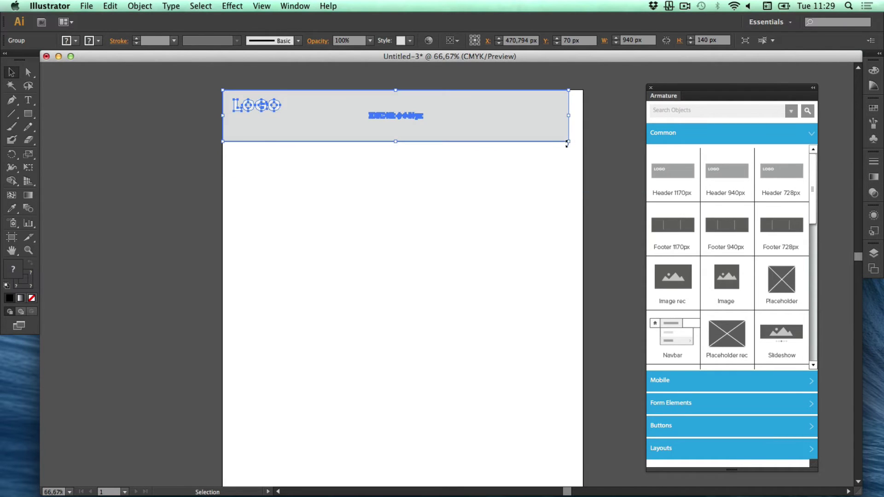
drag(568, 143, 583, 147)
click(614, 164)
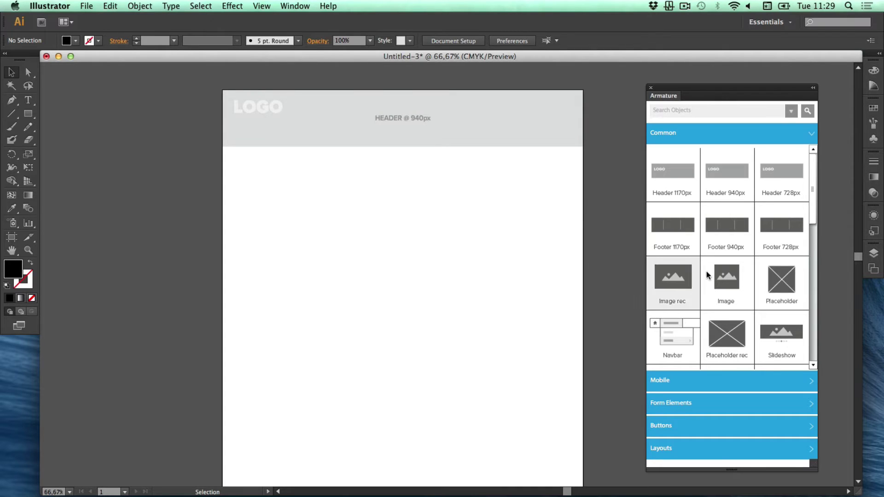
drag(676, 334, 323, 200)
drag(374, 215, 283, 165)
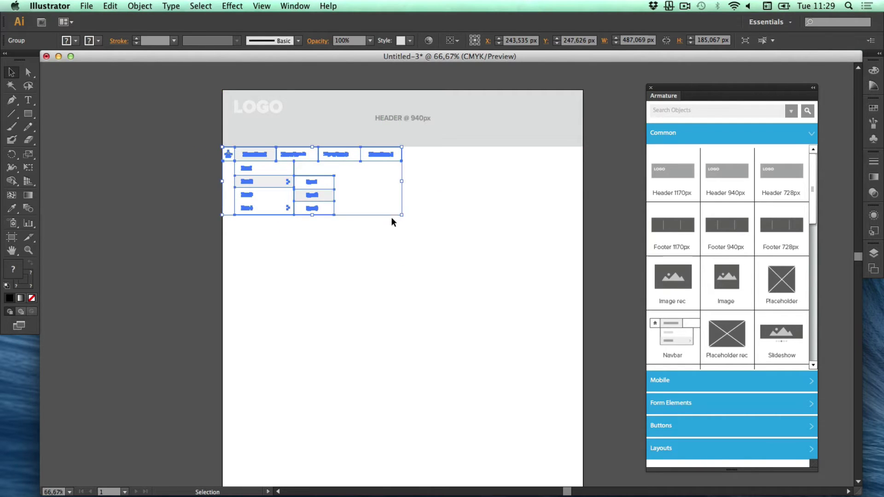
click(401, 241)
click(354, 158)
drag(401, 215, 582, 217)
click(615, 225)
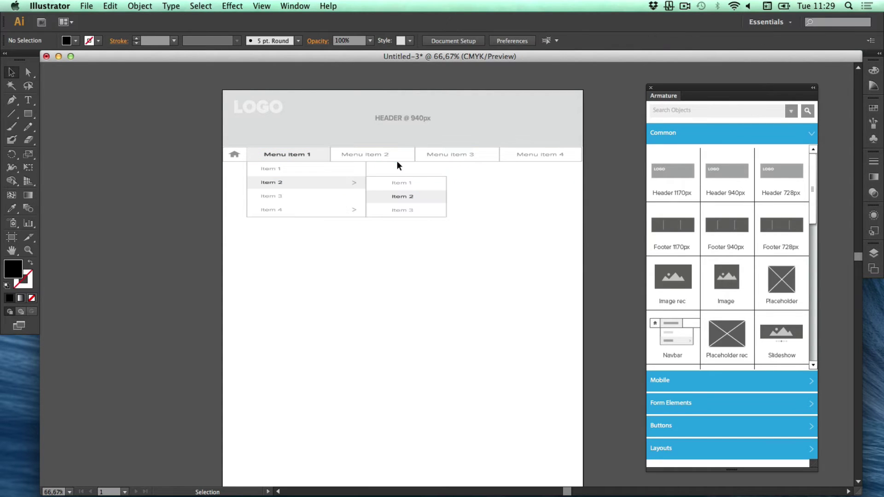
click(420, 186)
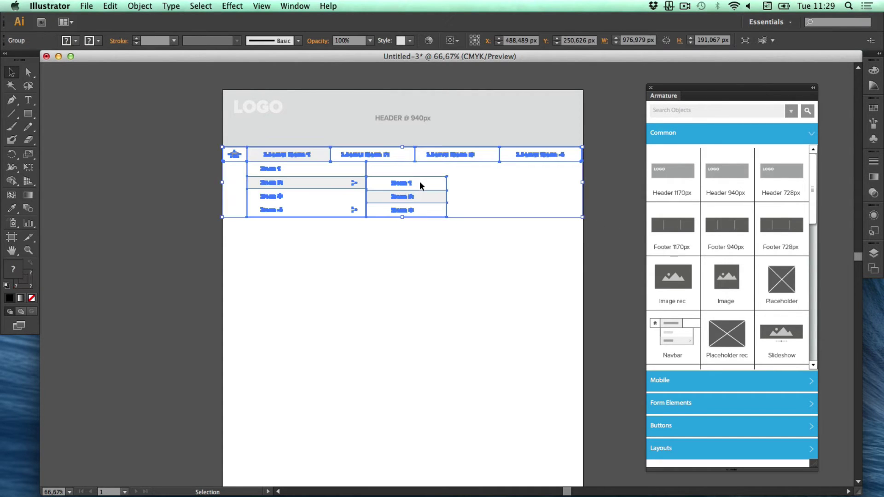
click(601, 260)
drag(542, 154, 544, 154)
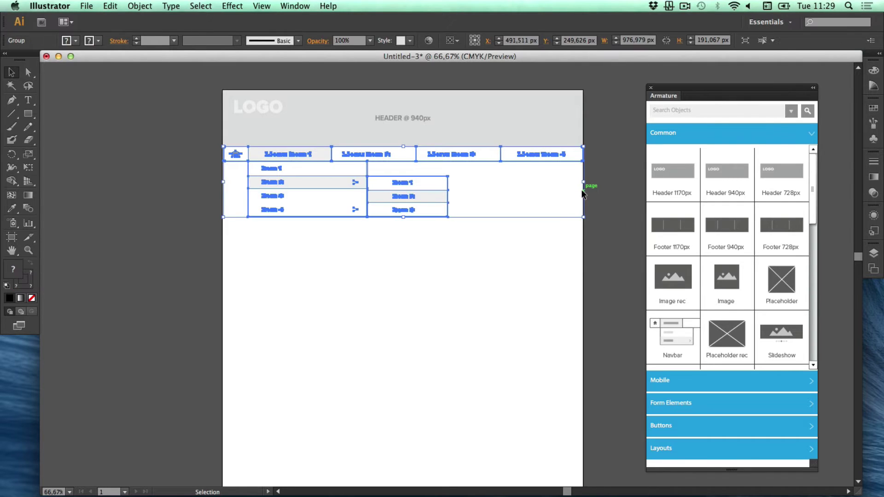
click(617, 238)
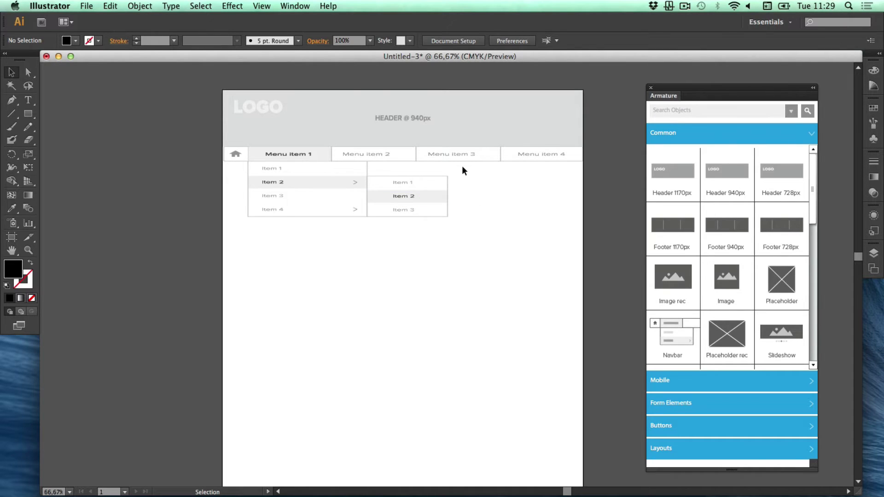
key(super+z)
click(611, 264)
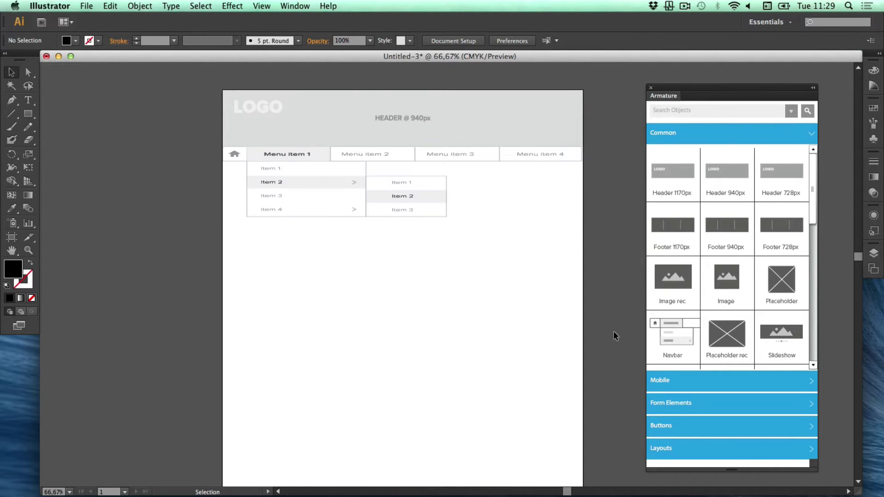
Step: Place the Slideshow element directly under the navbar, fitted to the full artboard width
scroll(731, 292, down, 5)
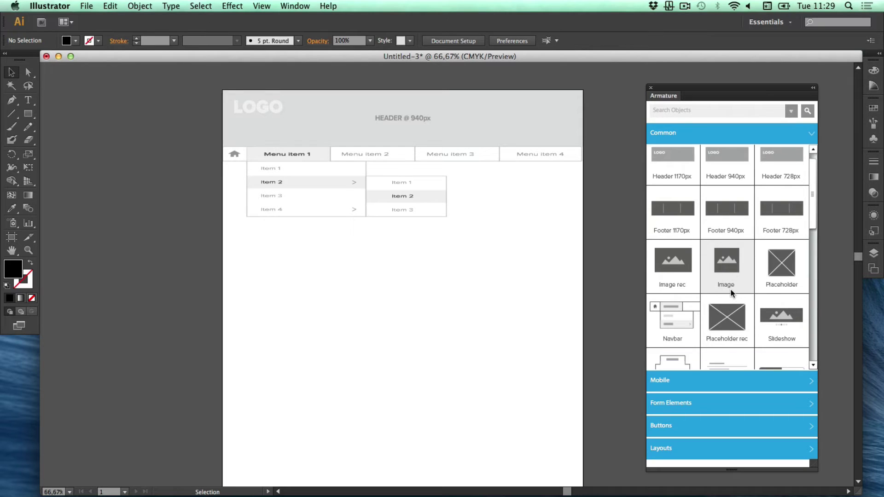
scroll(731, 292, down, 6)
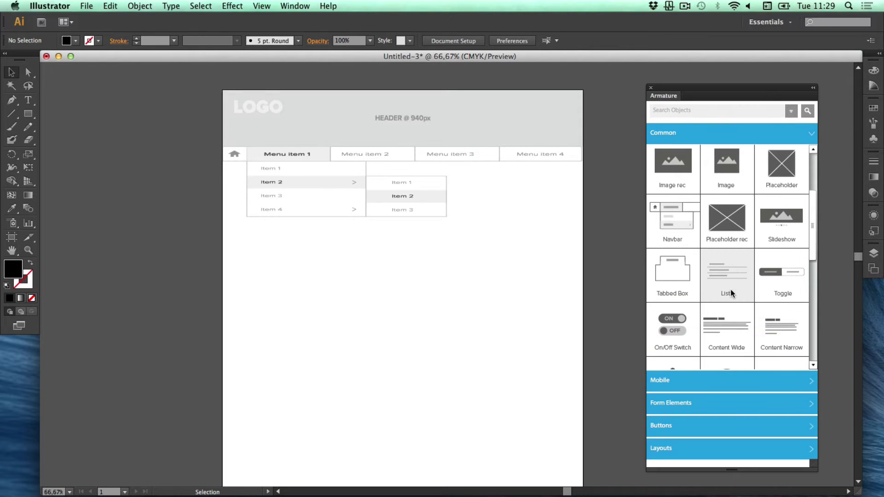
scroll(730, 293, up, 5)
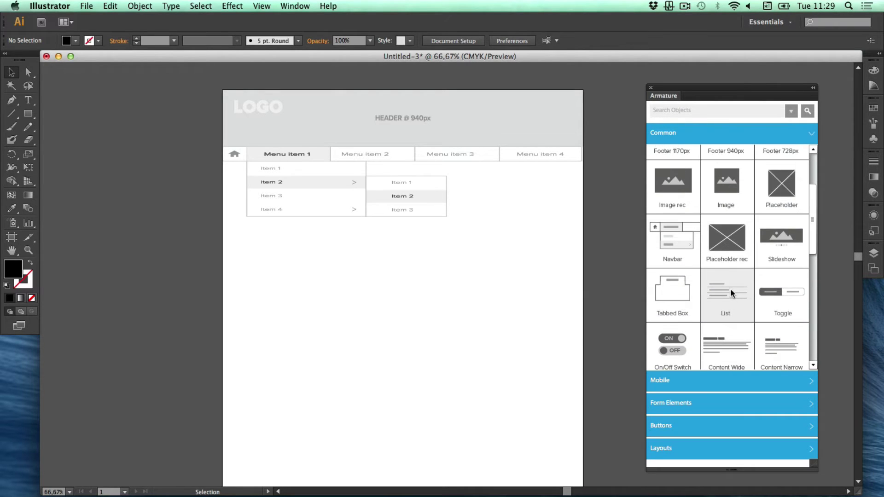
drag(789, 248, 347, 281)
drag(441, 283, 324, 249)
click(617, 296)
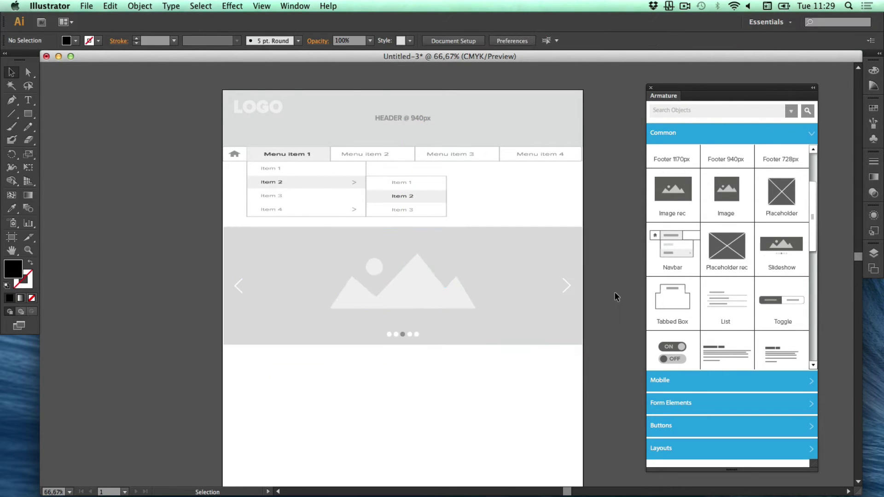
Step: Place a Content Narrow text block under the slideshow on the left
scroll(562, 349, down, 5)
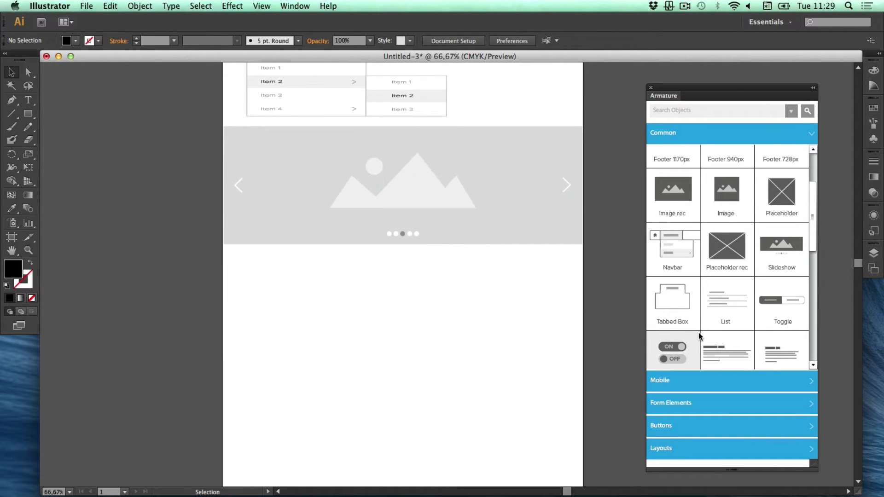
scroll(700, 340, down, 1)
scroll(769, 334, down, 3)
drag(781, 304, 352, 332)
drag(418, 335, 306, 270)
click(347, 394)
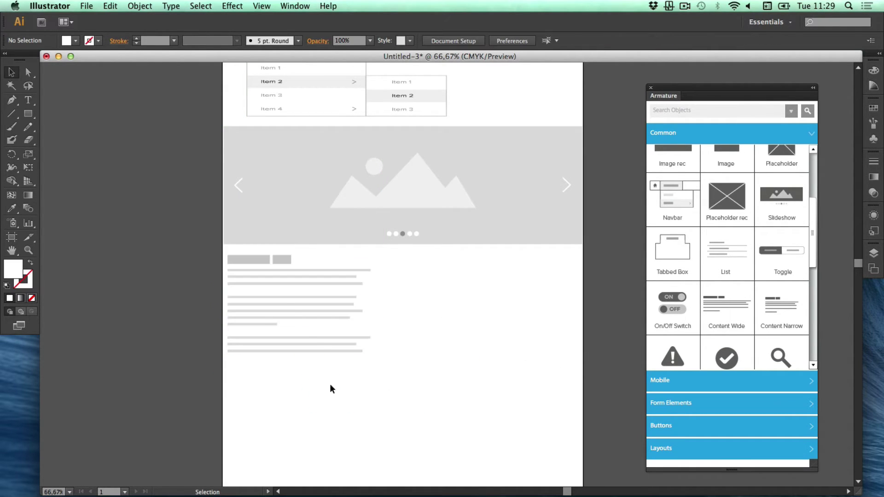
Step: Duplicate the text block to the right to form two aligned columns
click(274, 275)
drag(283, 297, 469, 300)
click(315, 307)
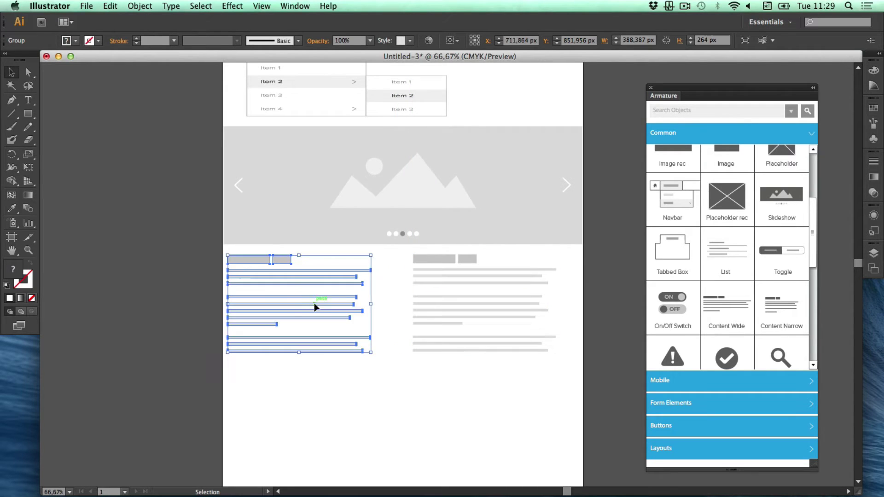
mouse_move(316, 308)
mouse_down()
mouse_move(306, 306)
mouse_move(329, 310)
mouse_up()
click(557, 344)
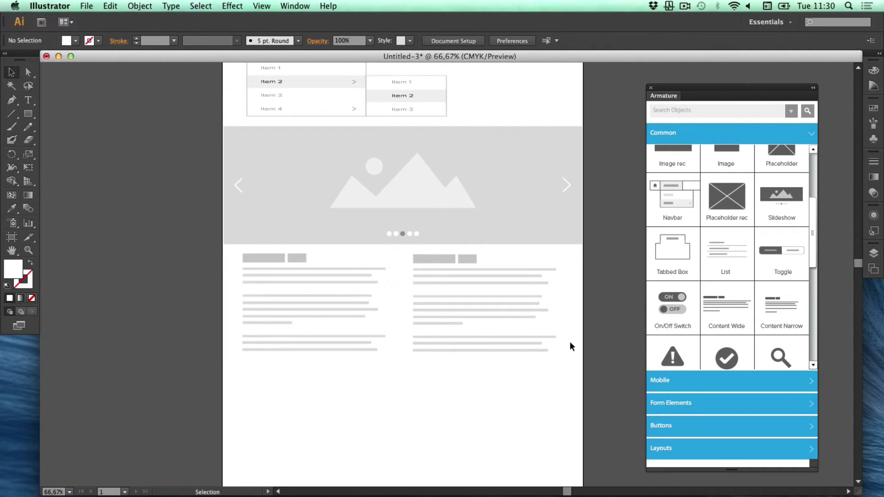
Step: Select both text columns and duplicate them downward as a second row
scroll(525, 349, up, 2)
scroll(524, 349, down, 5)
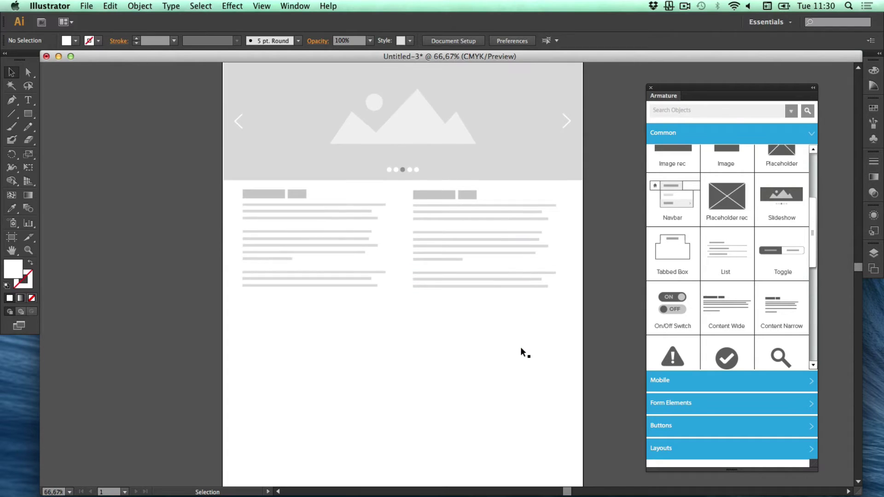
drag(218, 207, 574, 304)
drag(480, 249, 474, 354)
drag(191, 225, 548, 264)
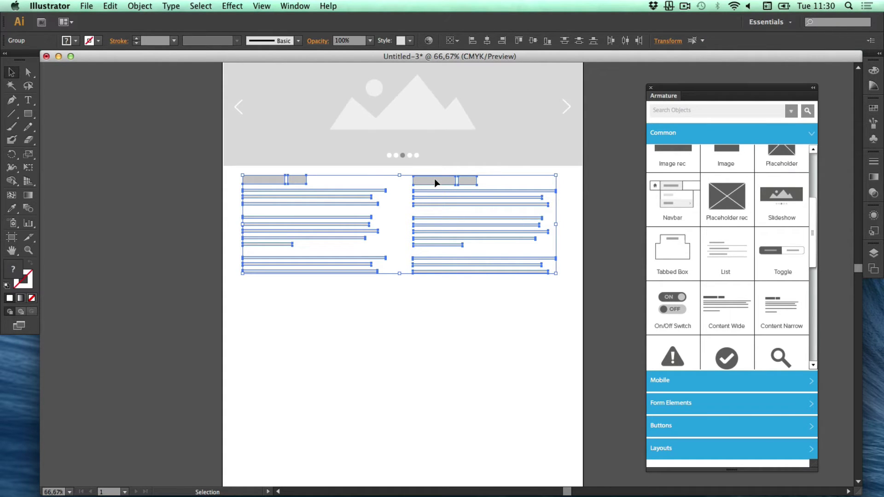
drag(433, 192, 442, 293)
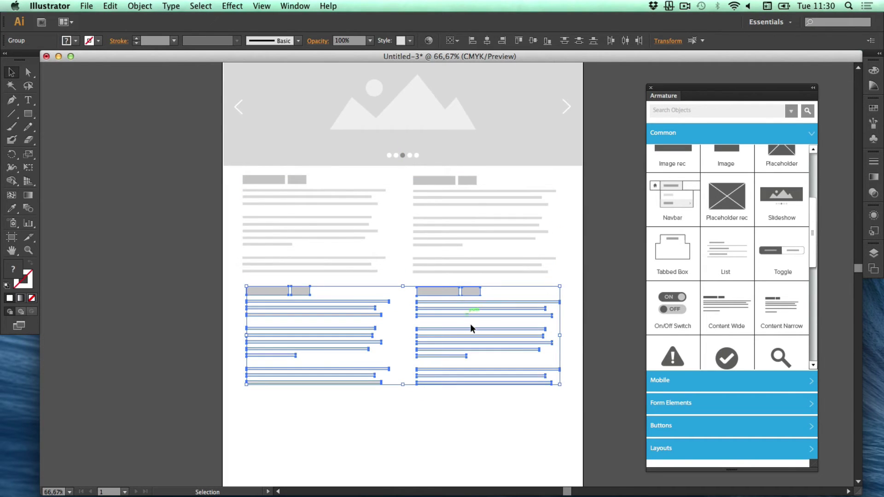
Step: Place a wide Image rec placeholder just below the text columns
click(598, 336)
scroll(528, 380, down, 5)
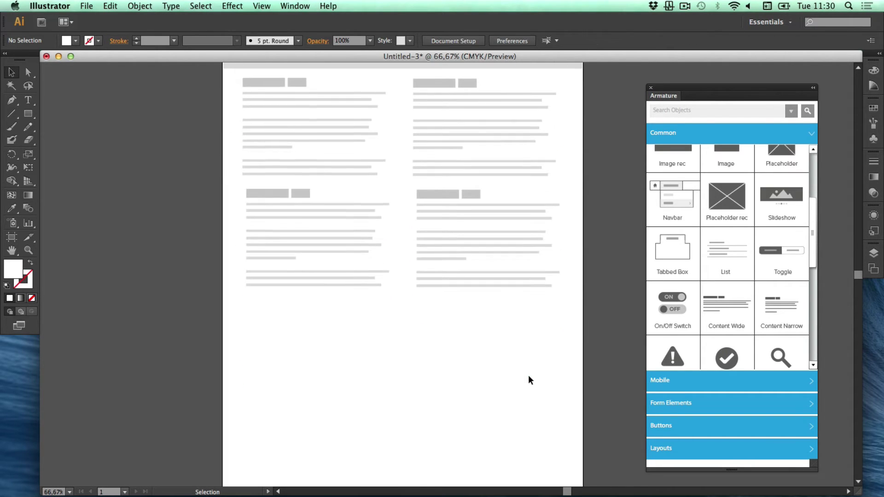
scroll(479, 326, down, 10)
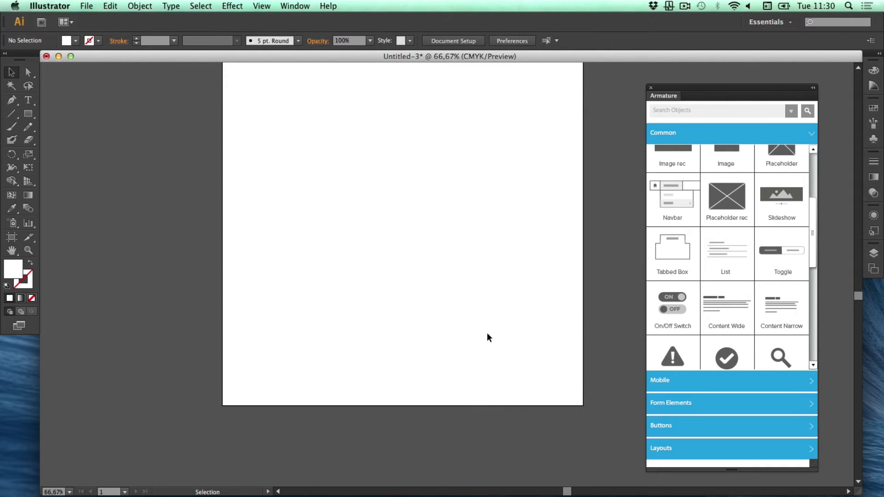
scroll(721, 320, down, 1)
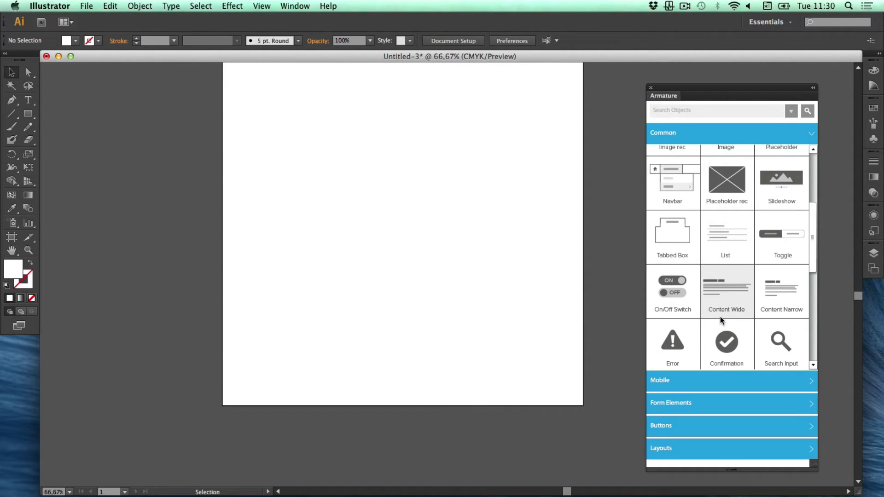
scroll(720, 317, up, 4)
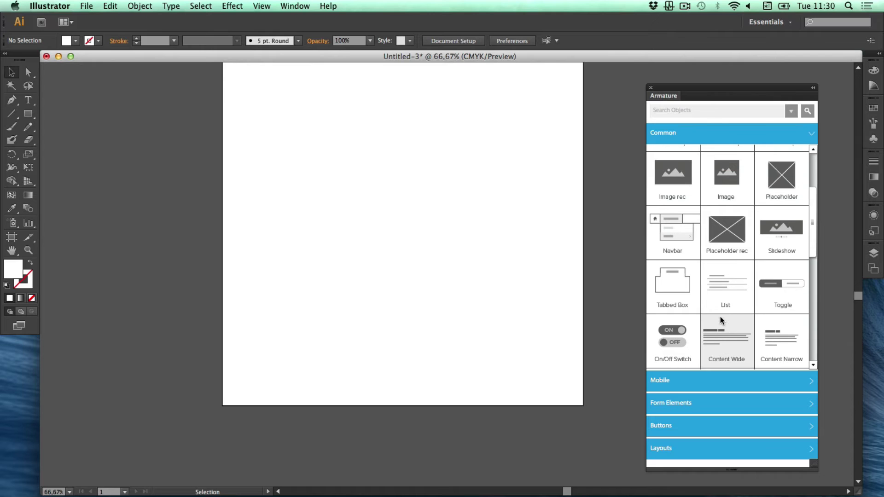
scroll(720, 317, up, 3)
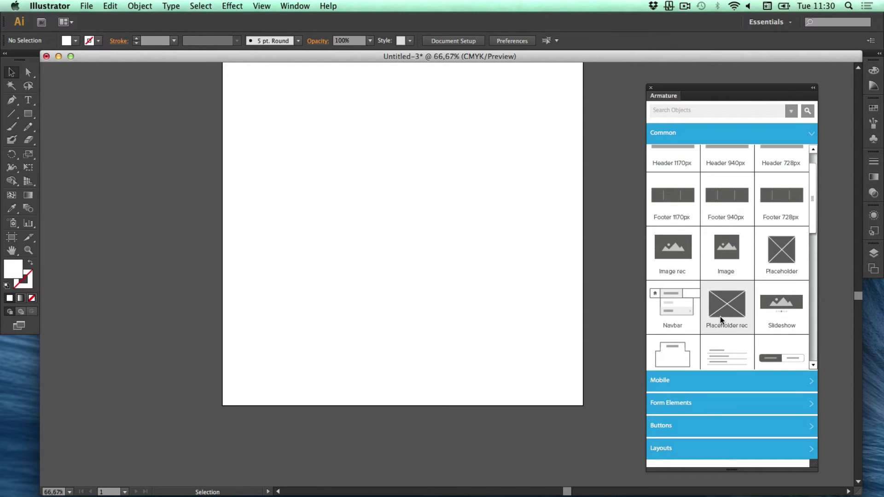
scroll(717, 323, up, 2)
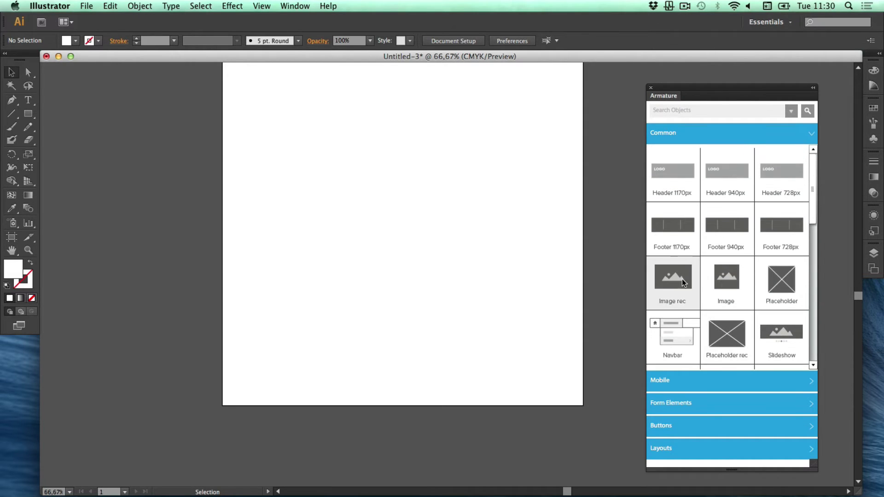
drag(681, 278, 327, 144)
scroll(461, 245, up, 5)
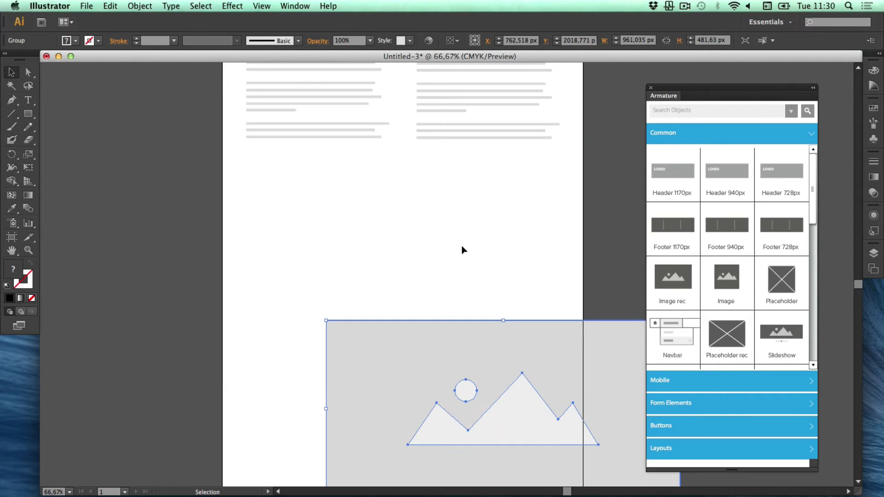
drag(501, 343, 402, 185)
Step: Delete the wide image placeholder and place a square Image element instead
scroll(558, 341, up, 5)
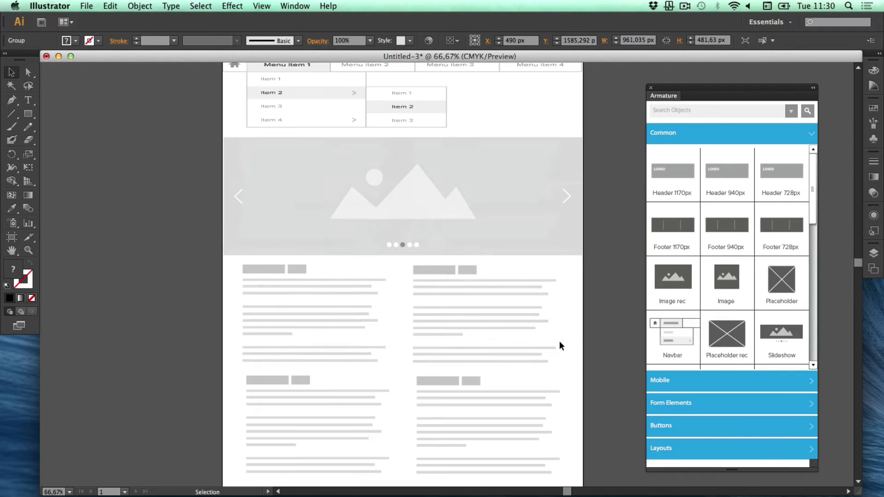
scroll(559, 340, down, 8)
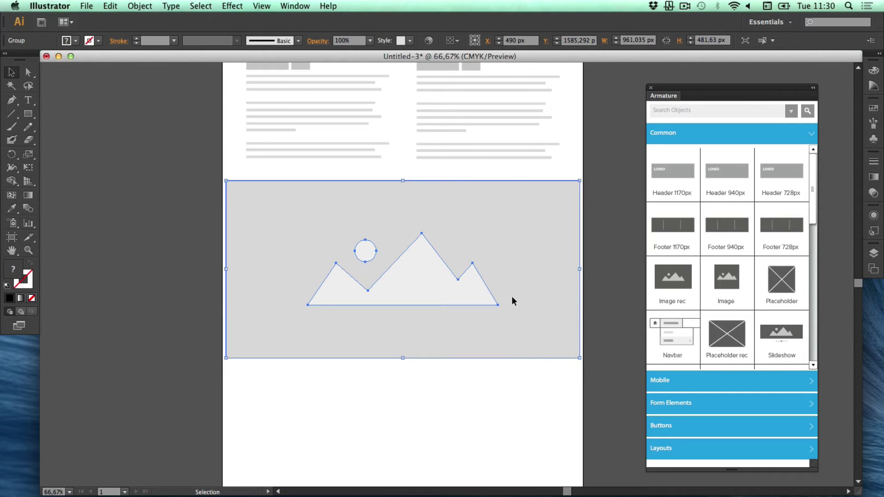
key(Delete)
drag(711, 288, 507, 296)
Step: Duplicate the lower row of three image placeholders downward as a third row
click(552, 328)
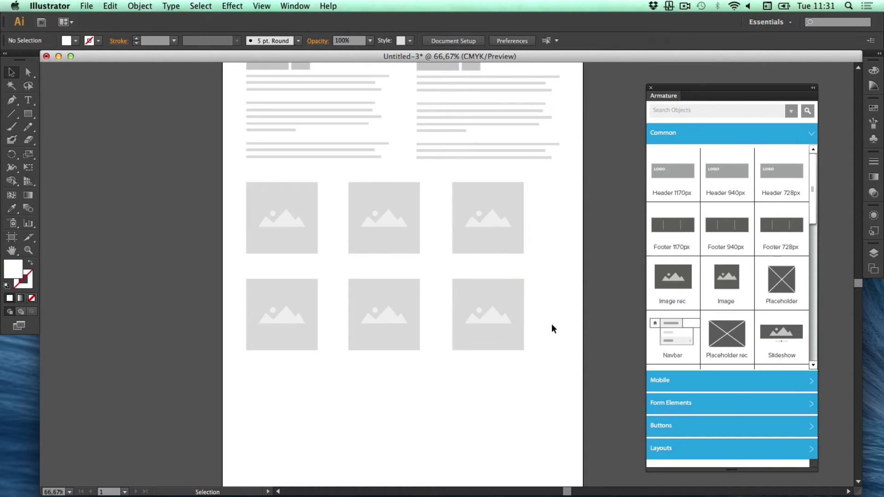
scroll(554, 329, down, 3)
scroll(554, 327, down, 3)
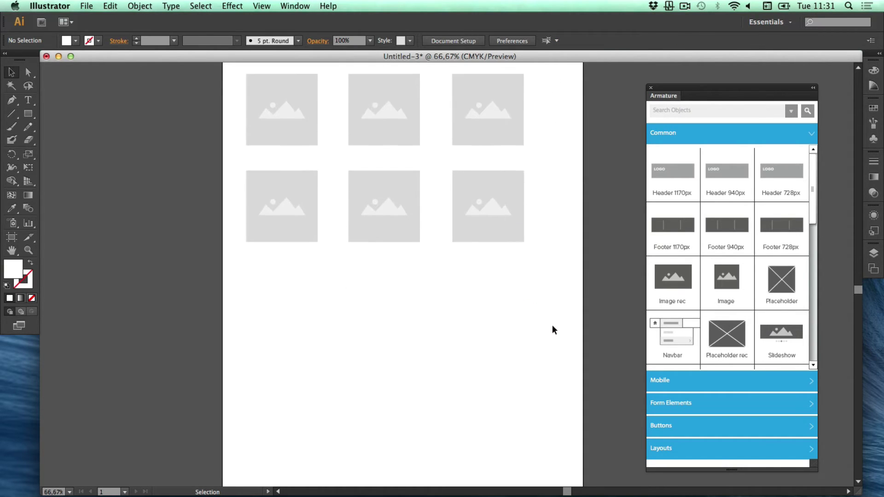
drag(225, 193, 524, 227)
drag(498, 189, 501, 290)
scroll(540, 343, up, 10)
scroll(539, 347, up, 15)
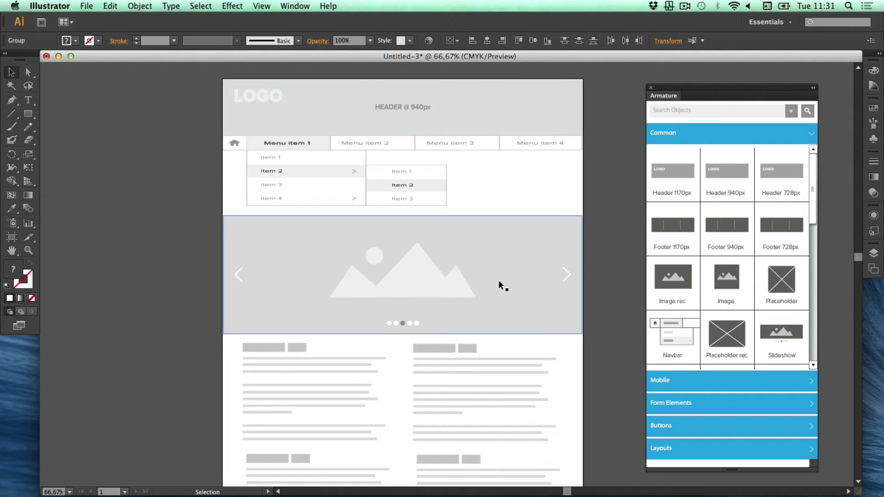
scroll(544, 351, down, 3)
scroll(543, 347, down, 1)
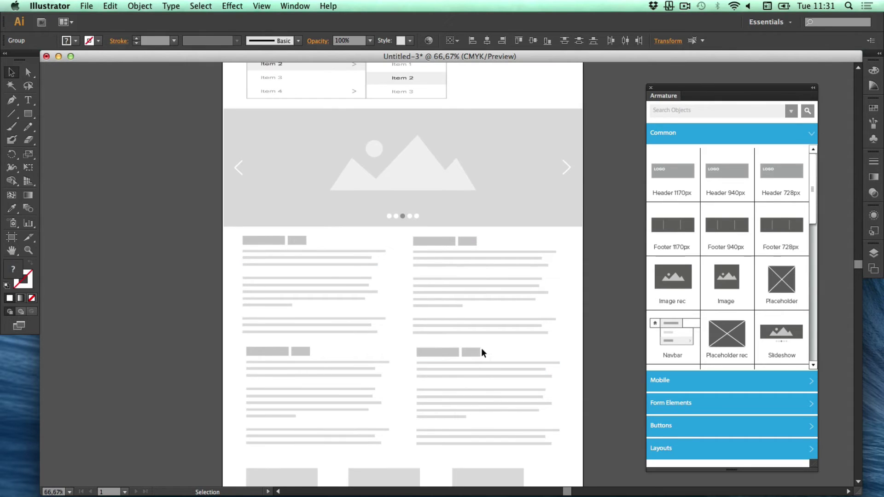
scroll(618, 380, down, 8)
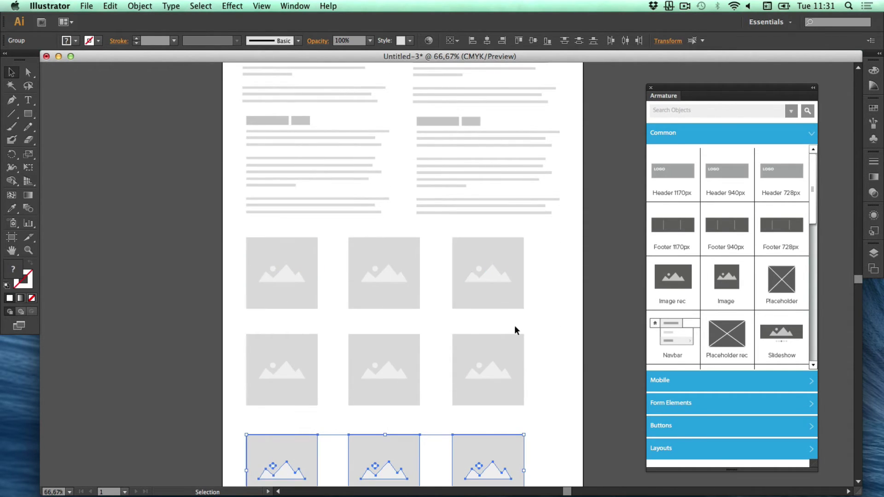
scroll(609, 371, down, 2)
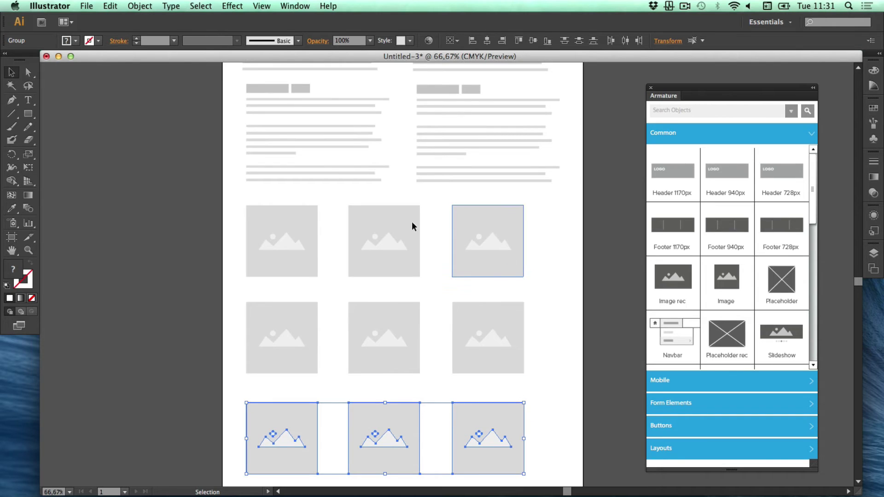
Step: Drop the Footer 940px element from the Armature Common list below the image grid
click(593, 357)
scroll(569, 364, down, 3)
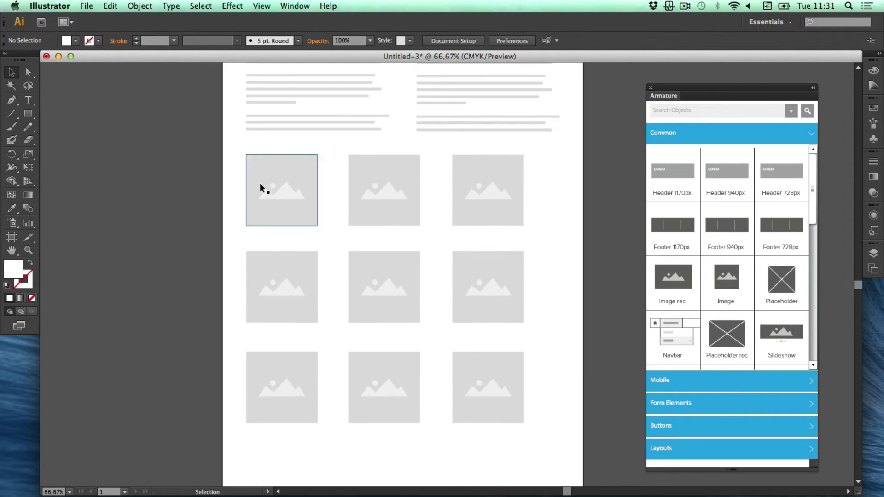
scroll(429, 380, down, 10)
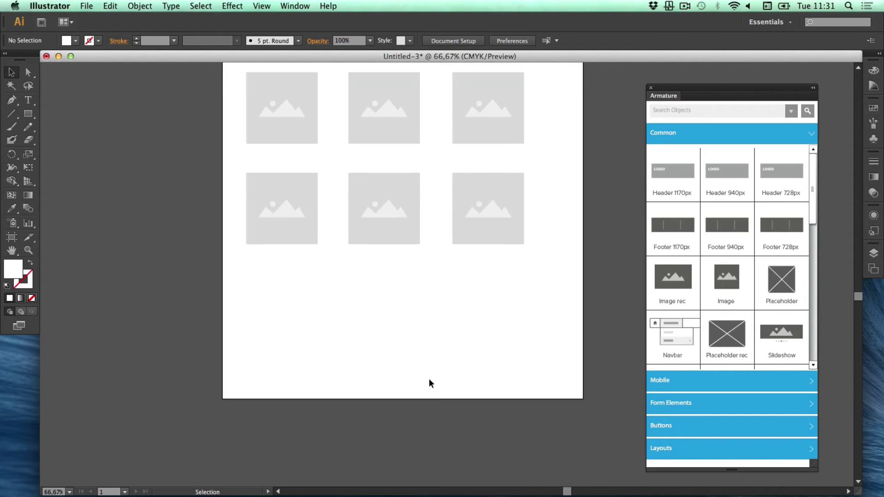
scroll(441, 368, up, 2)
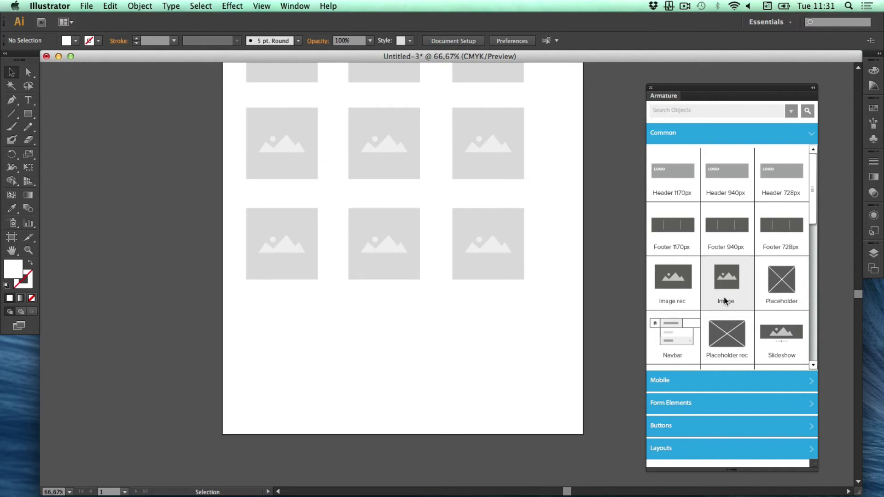
scroll(732, 289, down, 3)
scroll(744, 307, down, 8)
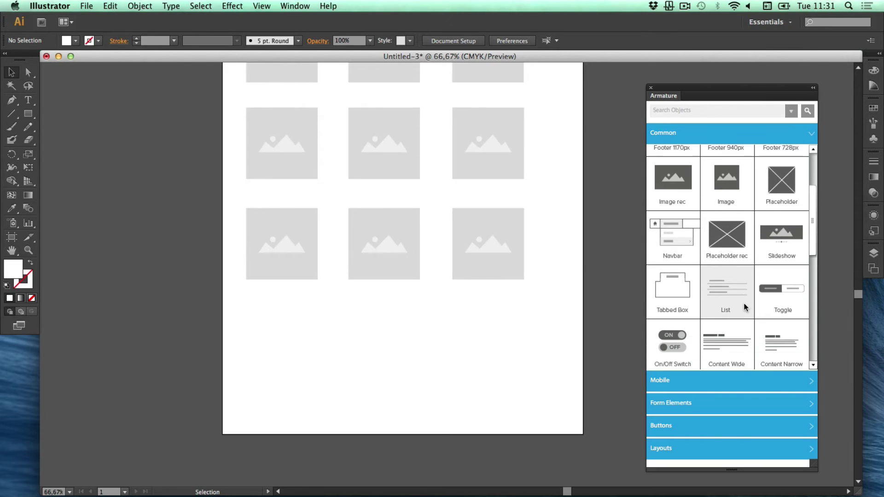
scroll(742, 303, down, 10)
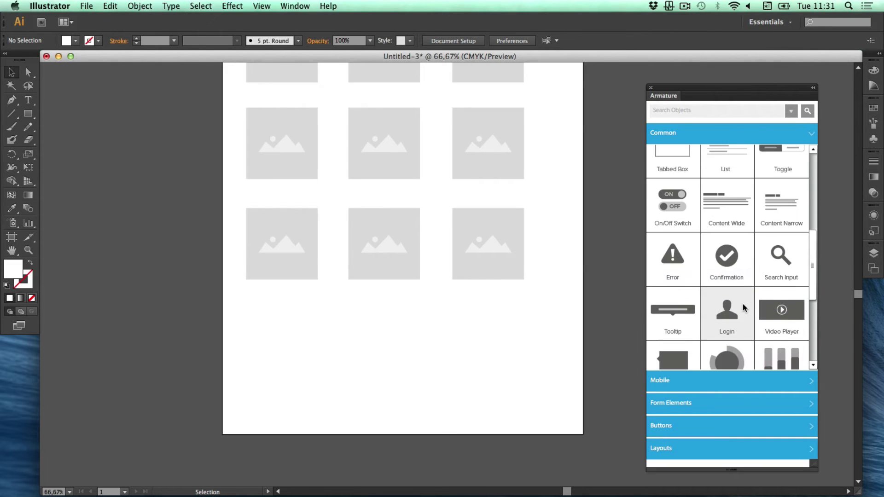
scroll(742, 304, down, 8)
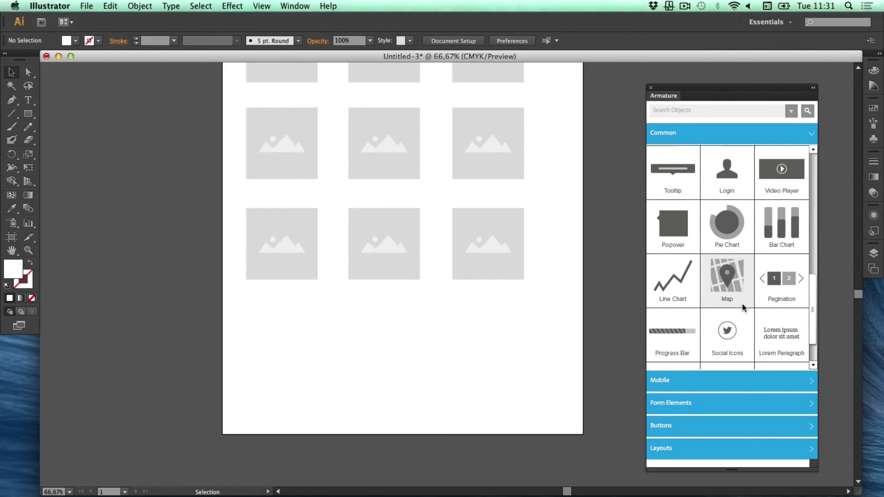
scroll(742, 307, up, 15)
scroll(741, 306, up, 10)
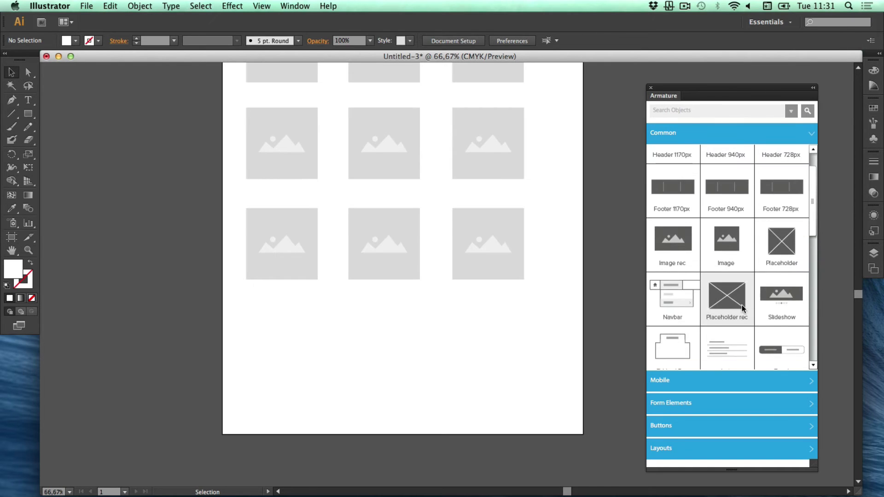
drag(736, 222, 276, 331)
Step: Stretch the footer to the artboard's full width and extend its height
drag(568, 367, 583, 365)
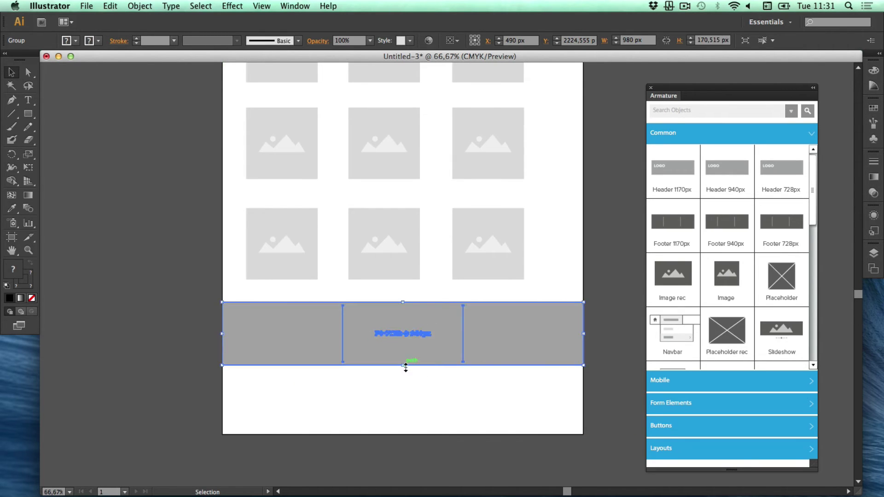
drag(405, 366, 420, 413)
click(400, 329)
click(402, 334)
drag(403, 331, 401, 314)
click(602, 327)
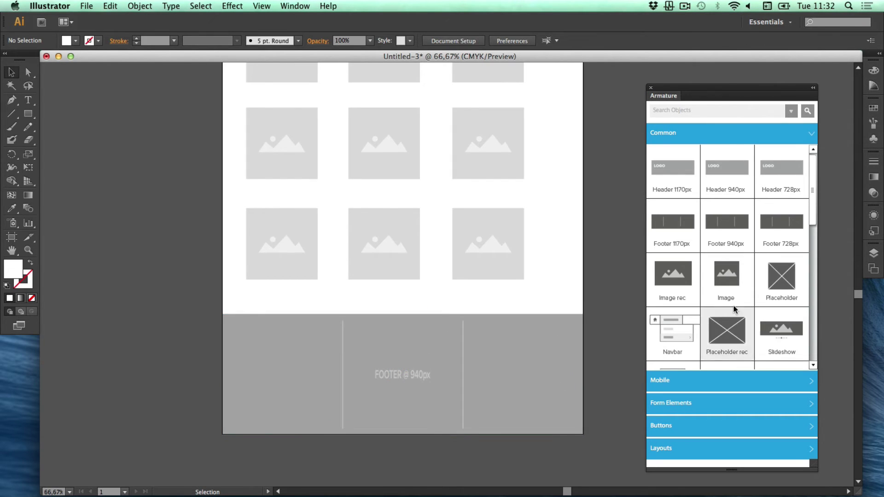
Step: Place the Armature List element into the footer's left column
scroll(761, 321, down, 3)
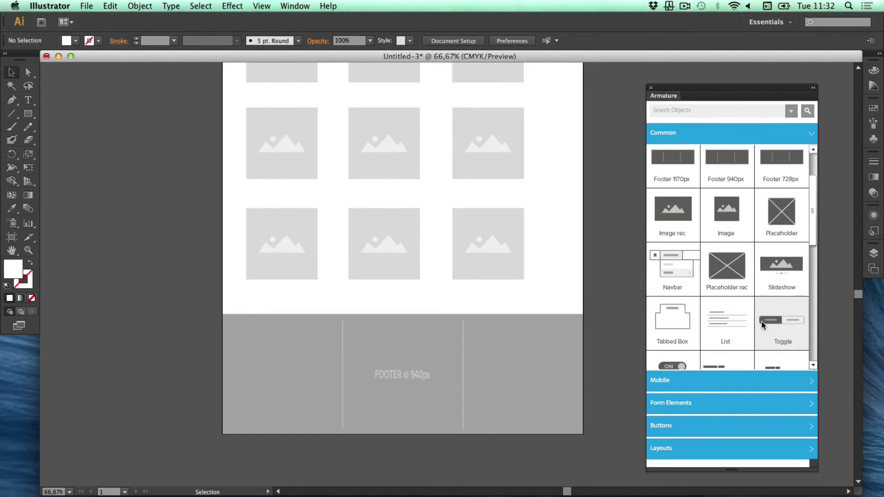
scroll(761, 321, down, 3)
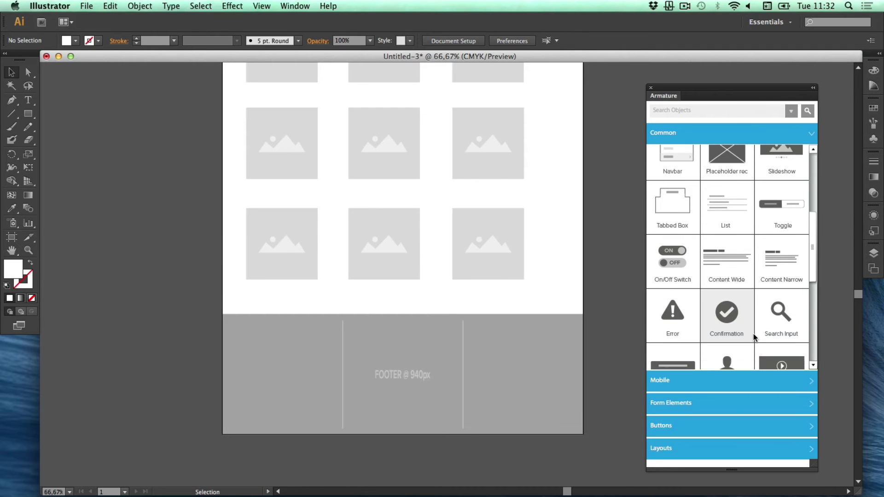
mouse_move(286, 358)
mouse_down()
mouse_move(328, 394)
mouse_move(300, 388)
mouse_move(262, 352)
mouse_move(272, 362)
mouse_up()
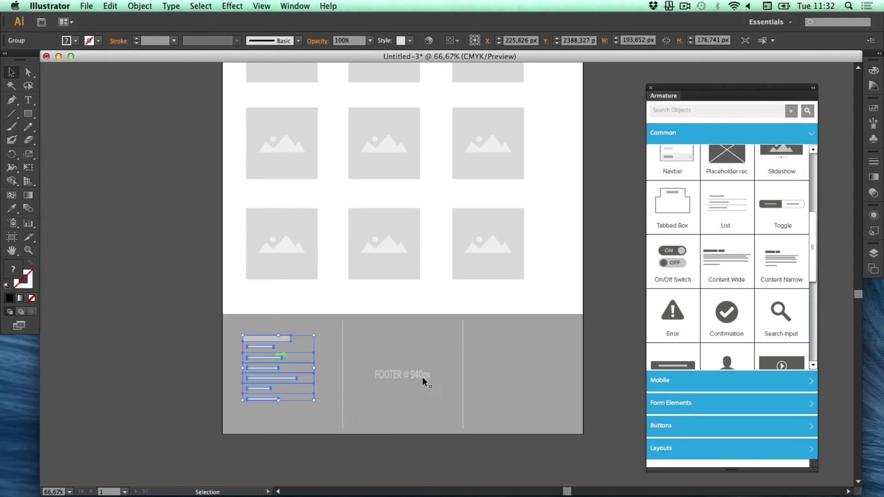
click(589, 368)
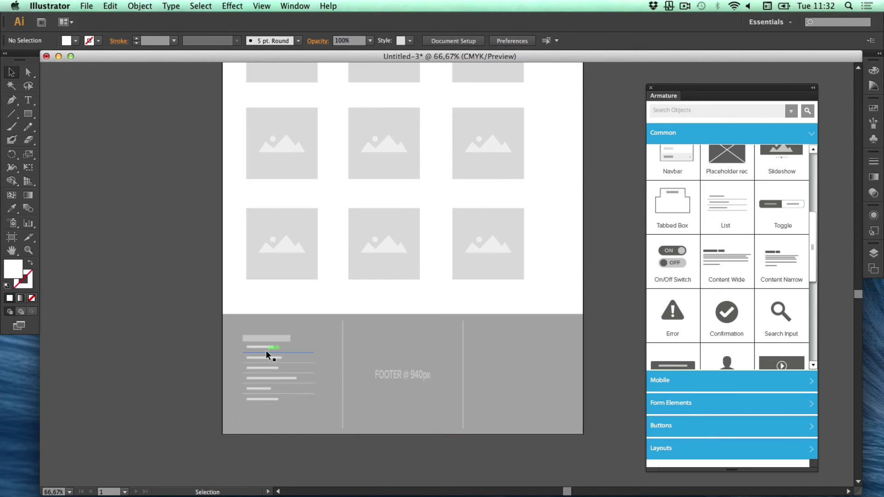
scroll(758, 341, down, 3)
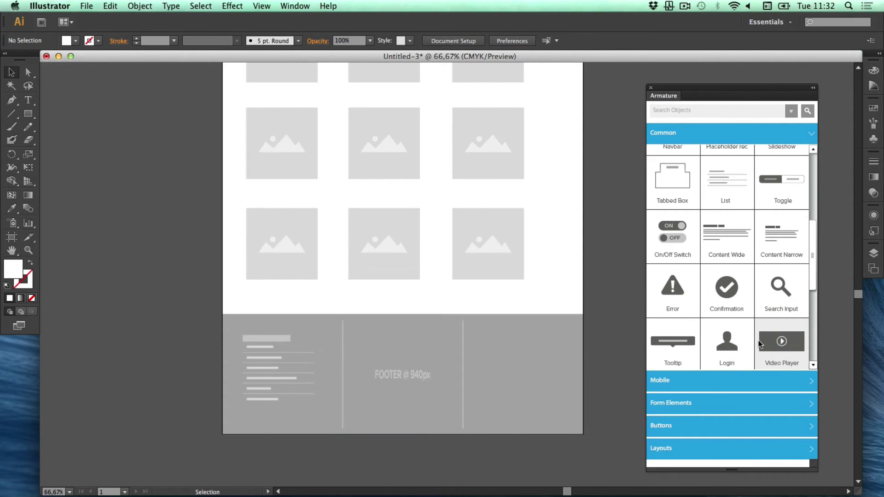
Step: Add a Search Input to the header, undoing the accidental header move
scroll(540, 337, up, 10)
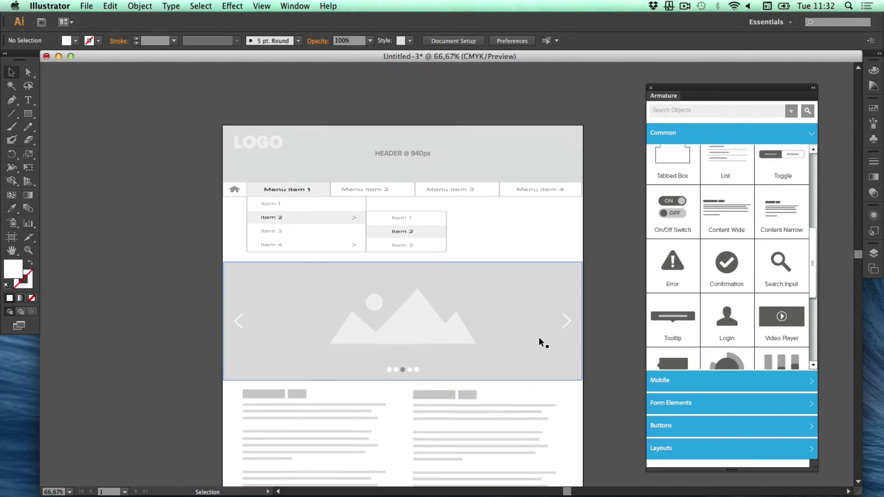
drag(789, 272, 529, 140)
key(cmd+z)
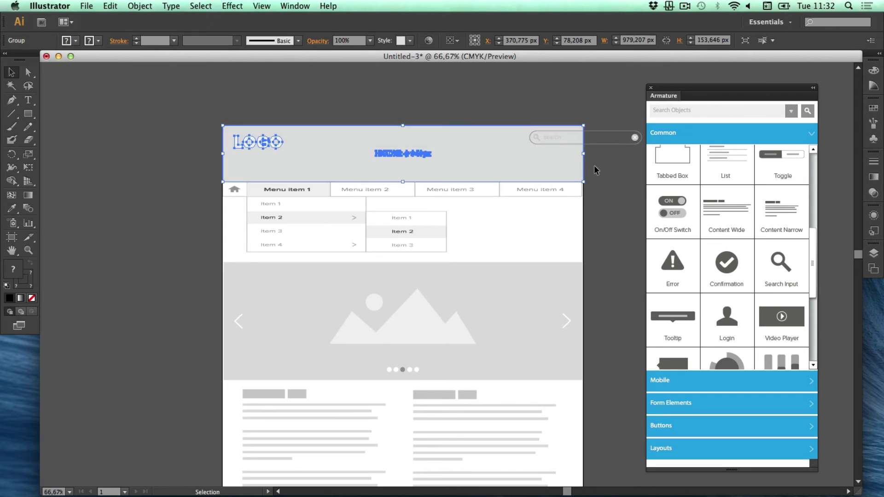
click(632, 138)
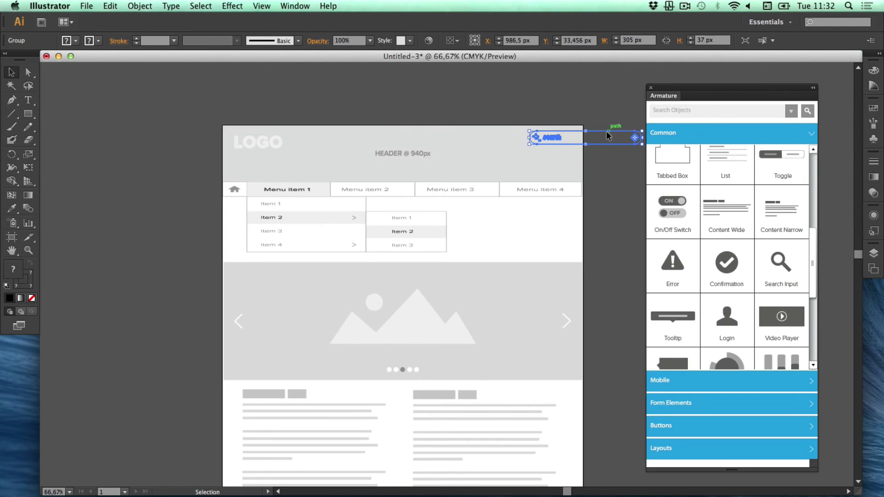
drag(598, 134, 498, 145)
Step: Nudge the search field right and widen it leftward to fit inside the page
click(484, 138)
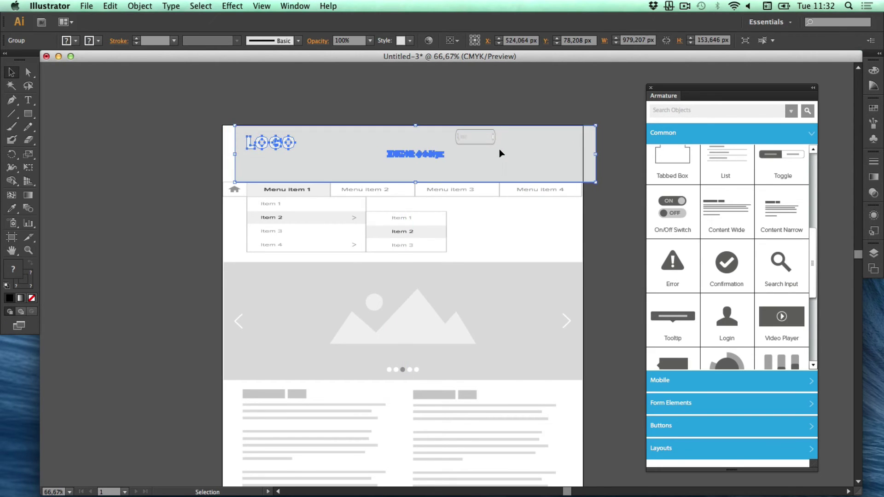
click(493, 139)
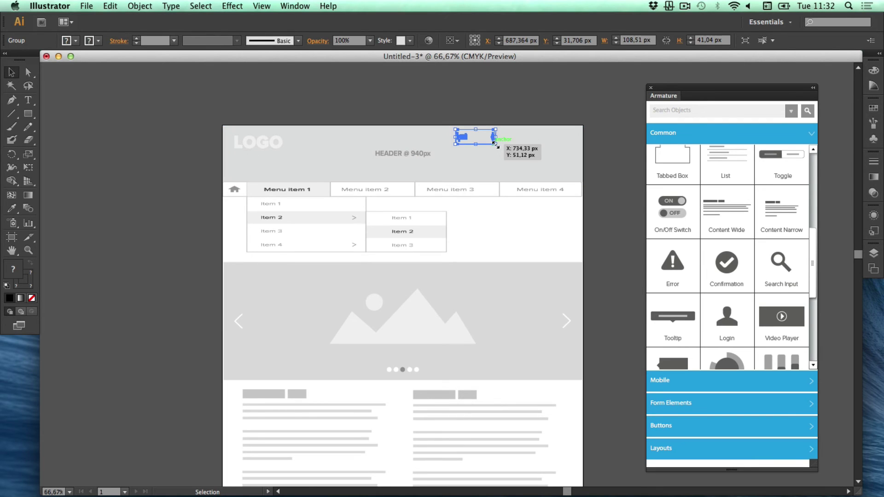
key(shift+Right)
key(shift+Right)
key(shift+Right)
key(shift+Right)
key(shift+Right)
key(shift+Right)
key(shift+Right)
key(shift+Right)
key(shift+Right)
key(shift+Right)
key(shift+Right)
key(shift+Right)
key(shift+Right)
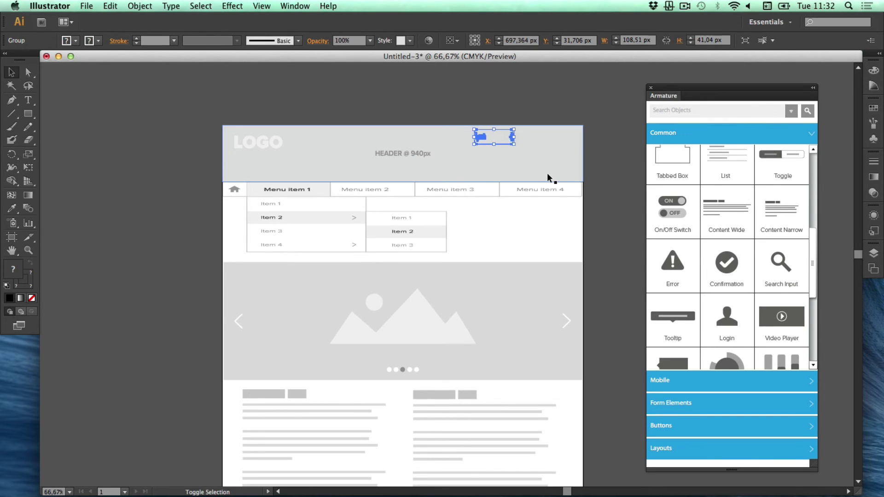
key(shift+Right)
key(shift+Right)
key(shift+Right)
key(shift+Right)
key(shift+Right)
key(shift+Right)
key(shift+Right)
key(shift+Right)
key(shift+Right)
key(shift+Right)
key(shift+Right)
key(shift+Right)
key(shift+Right)
key(shift+Right)
key(shift+Right)
key(shift+Right)
key(shift+Right)
key(shift+Right)
key(shift+Right)
key(shift+Right)
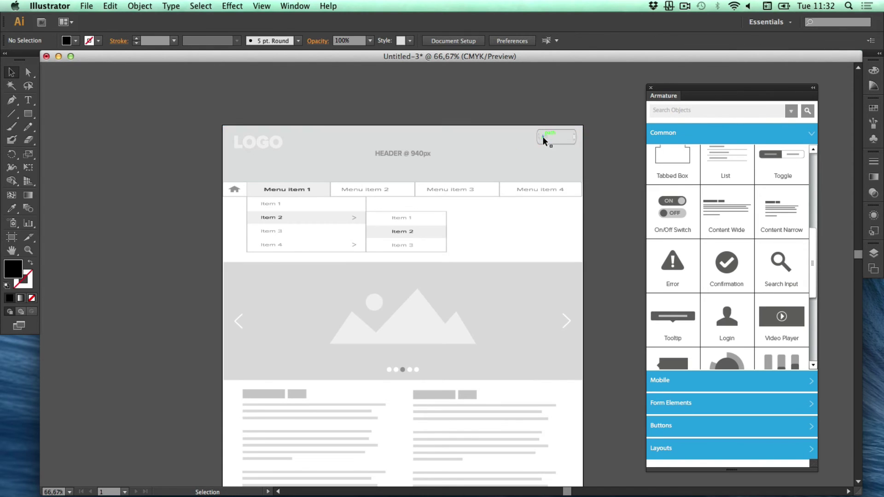
drag(534, 137, 517, 138)
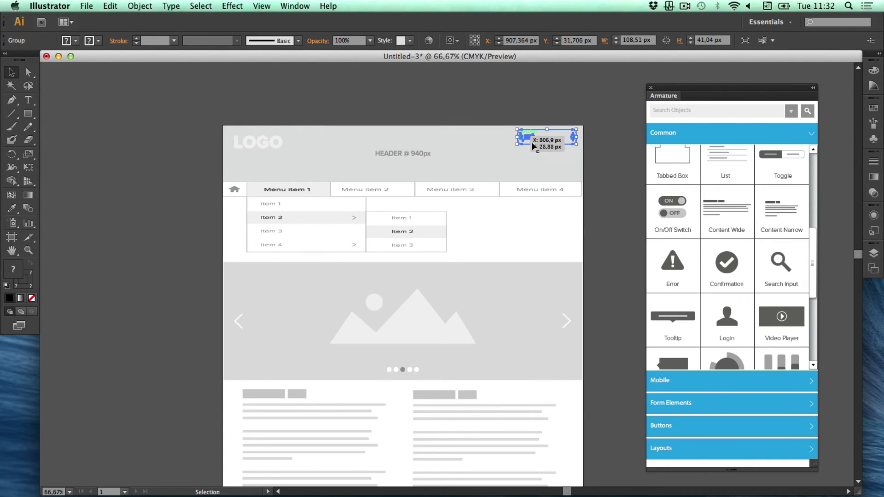
click(615, 174)
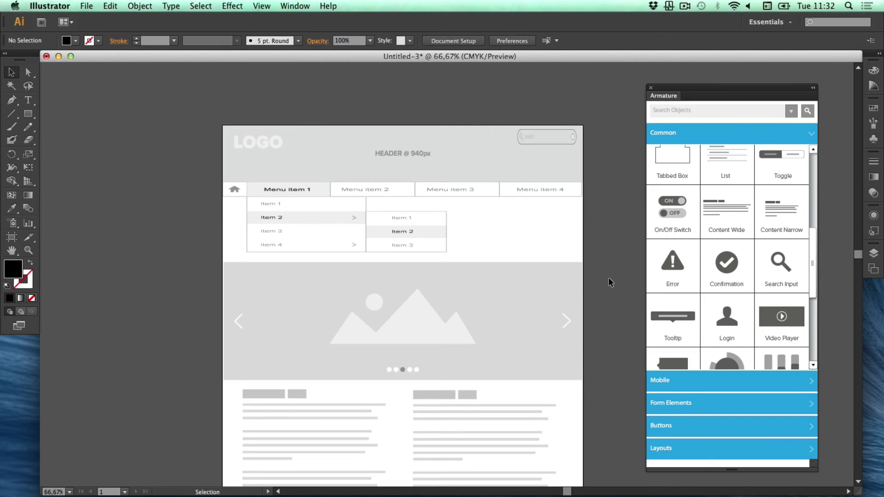
Step: Drop a Map into the footer's right column, scale it down and shift it slightly right
scroll(606, 298, down, 8)
scroll(606, 297, down, 20)
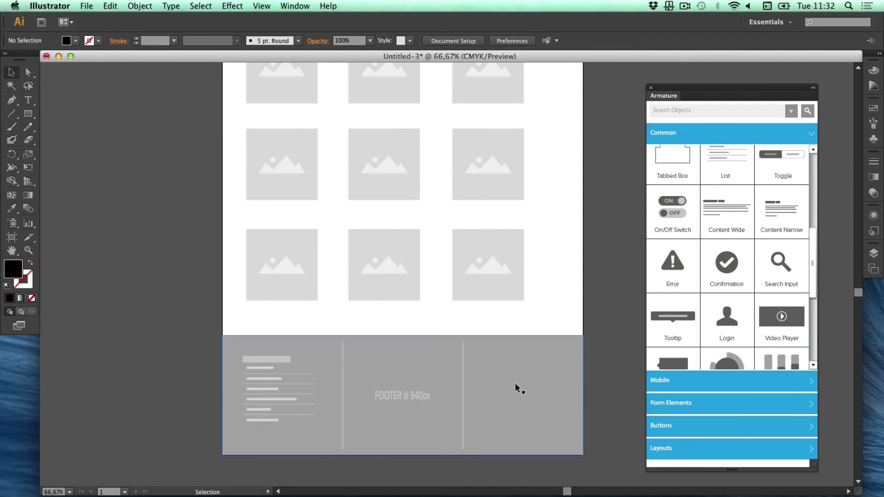
scroll(715, 288, down, 5)
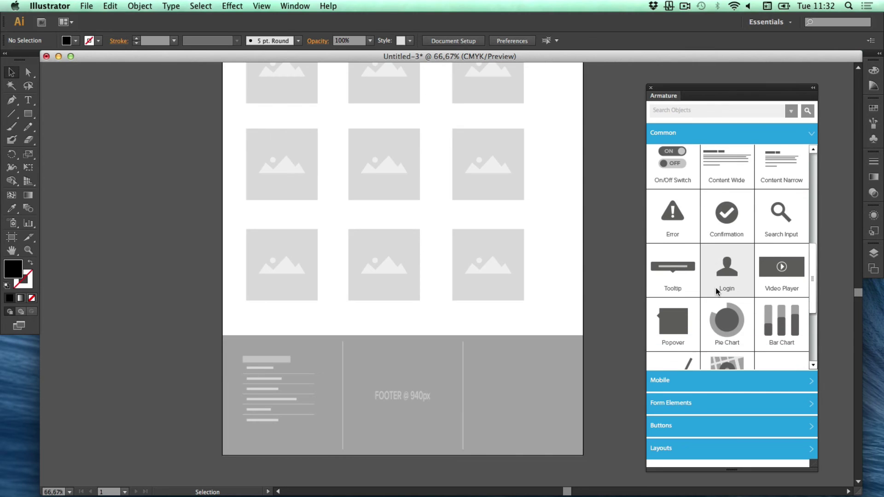
scroll(715, 288, down, 4)
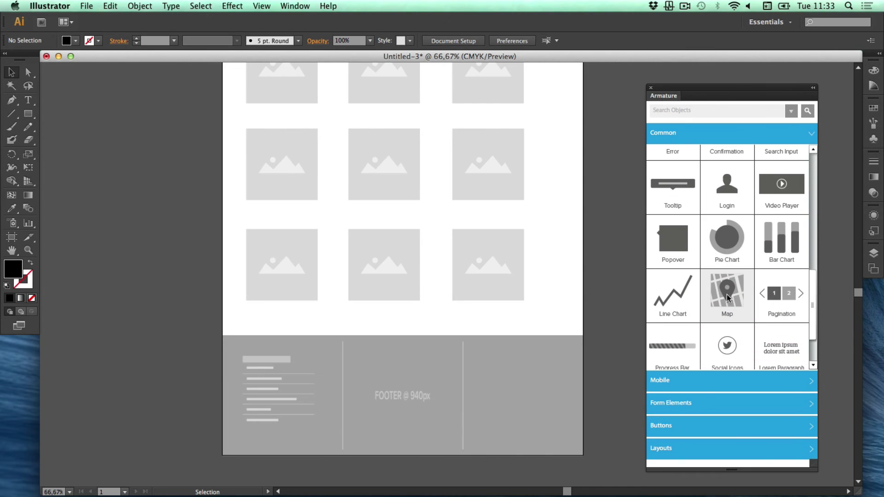
drag(726, 292, 523, 367)
scroll(570, 392, down, 3)
drag(608, 419, 571, 371)
drag(519, 338, 534, 337)
click(616, 345)
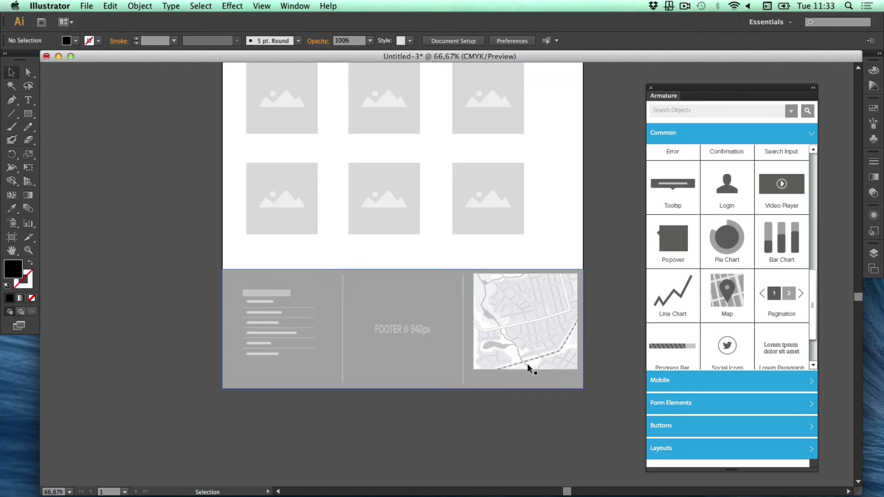
Step: Browse the Armature Form Elements, Layouts and Common collections, ending on Form Elements
scroll(787, 328, down, 3)
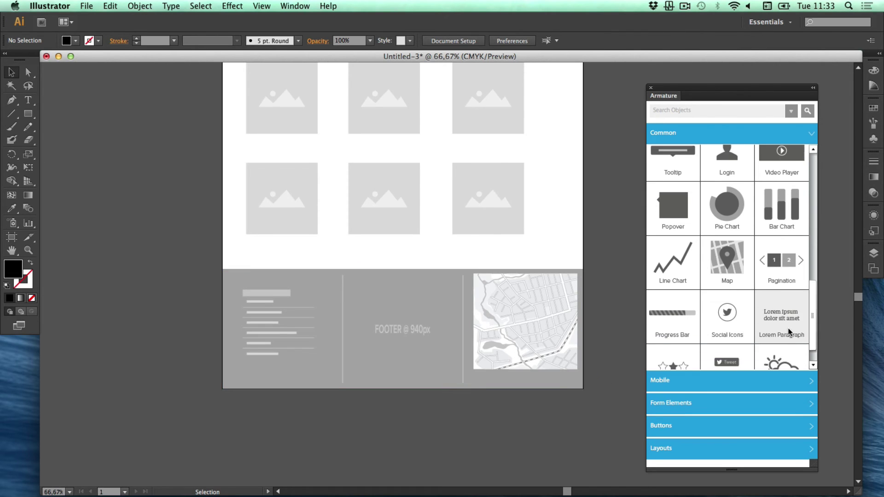
click(734, 409)
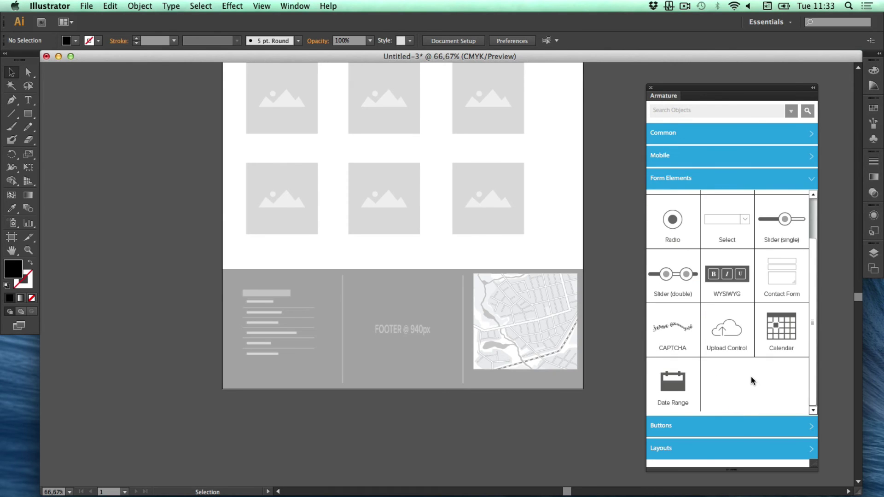
scroll(750, 376, up, 3)
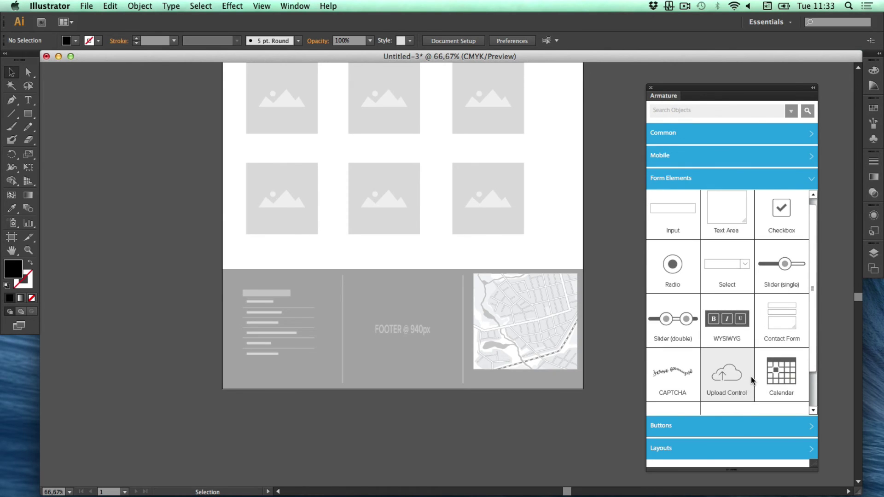
scroll(750, 377, down, 3)
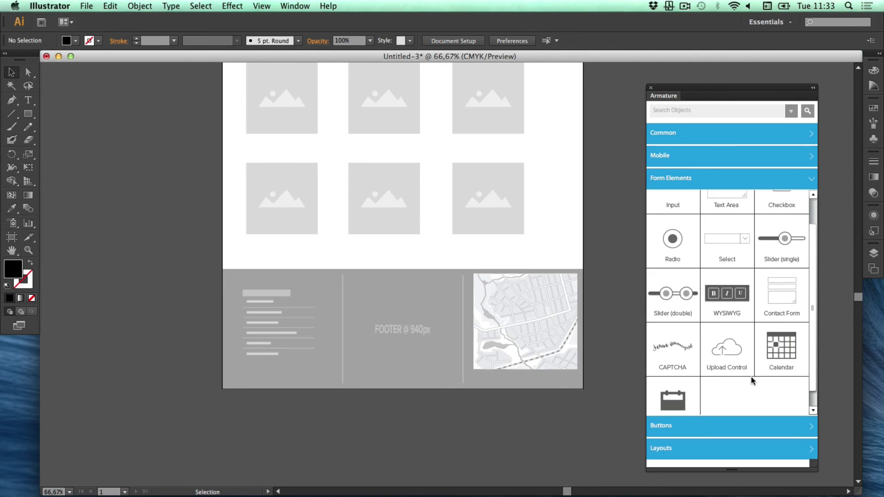
click(721, 455)
scroll(726, 418, down, 5)
scroll(725, 423, down, 1)
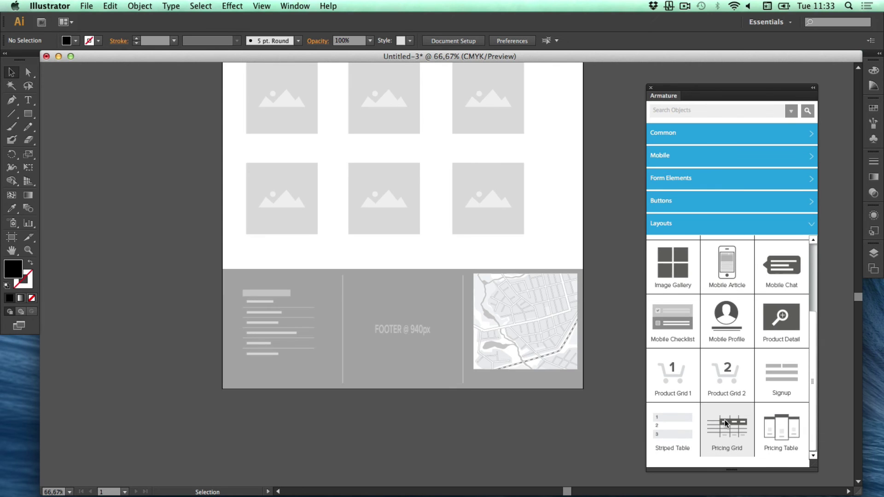
scroll(726, 422, up, 6)
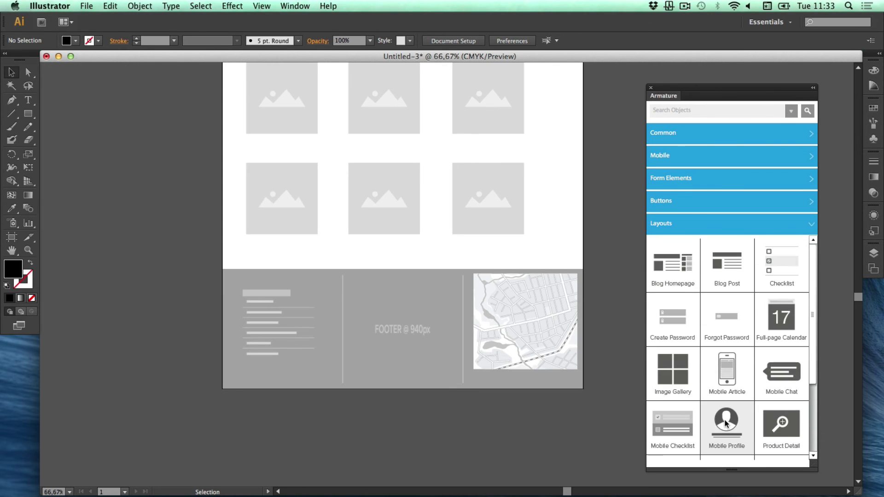
click(754, 131)
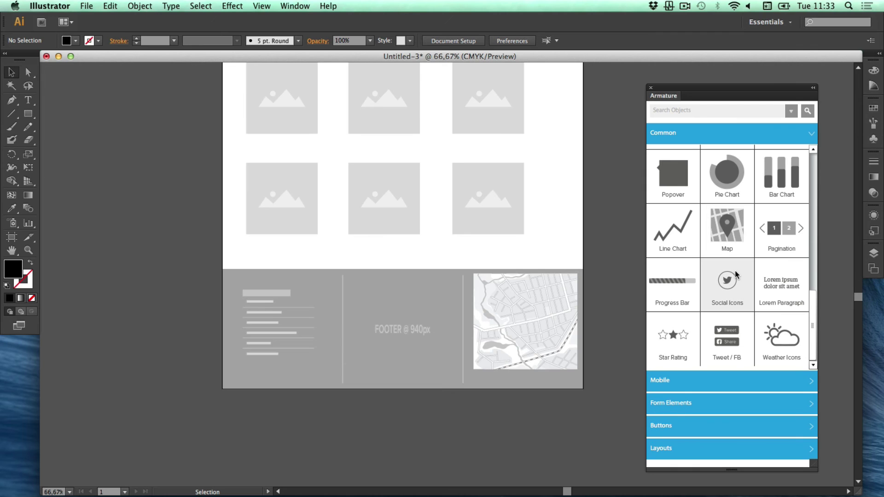
click(720, 409)
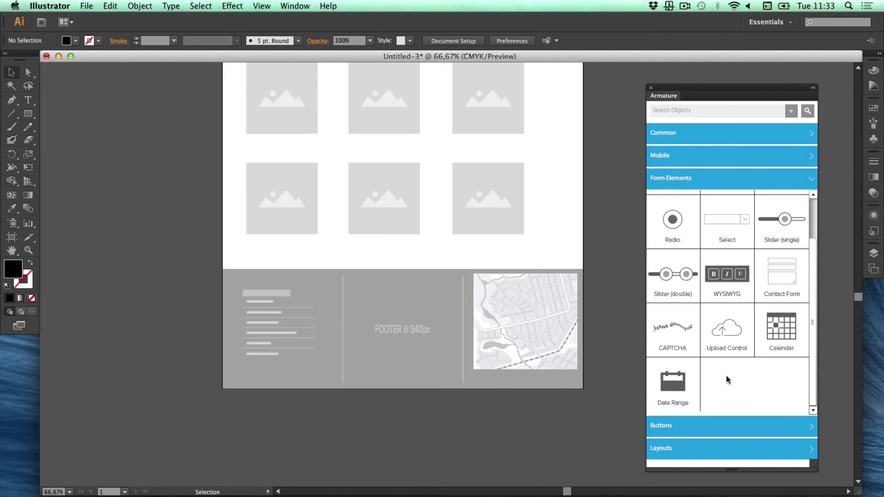
Step: Drop a Contact Form from Form Elements onto the footer's middle column
drag(789, 280, 396, 291)
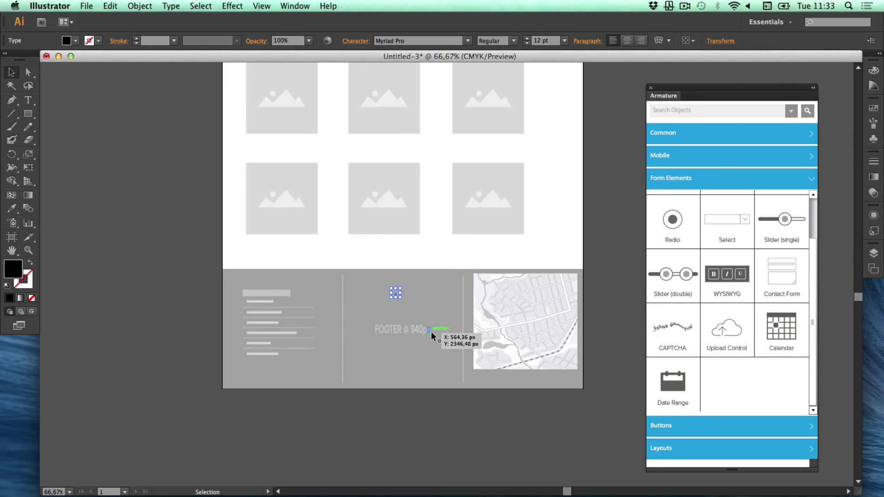
click(379, 330)
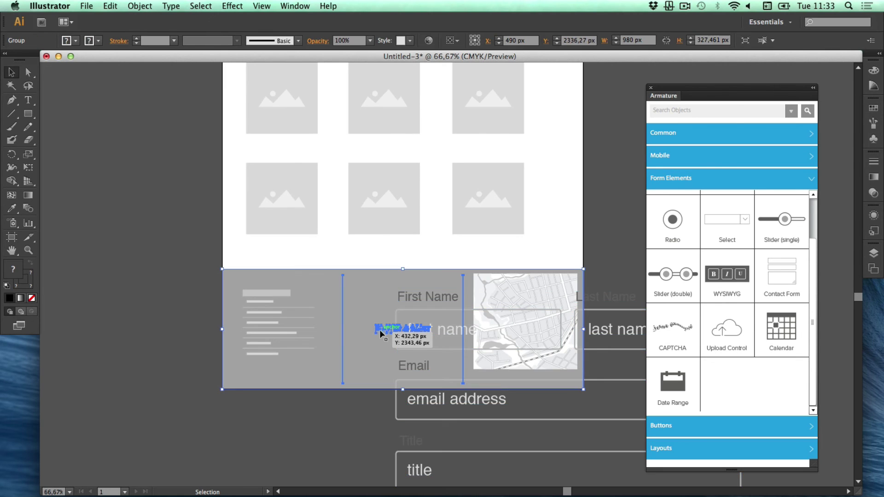
drag(381, 332, 491, 325)
scroll(509, 375, down, 10)
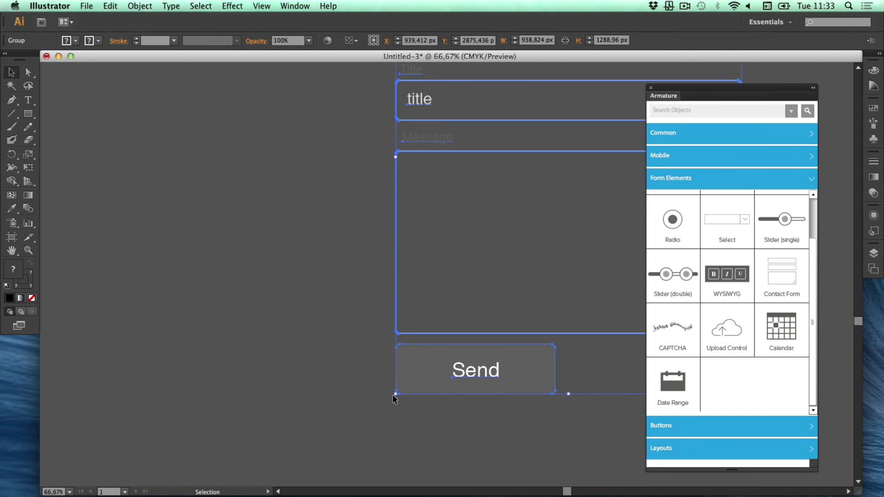
Step: Scale the contact form down to fit the footer and enter the footer group for editing
drag(390, 395, 603, 109)
scroll(582, 219, up, 5)
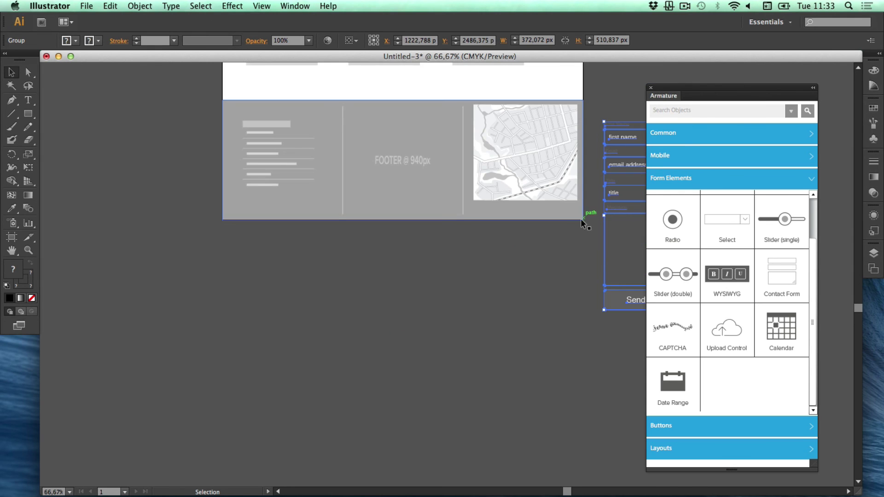
drag(637, 205, 371, 182)
drag(475, 289, 410, 199)
click(427, 160)
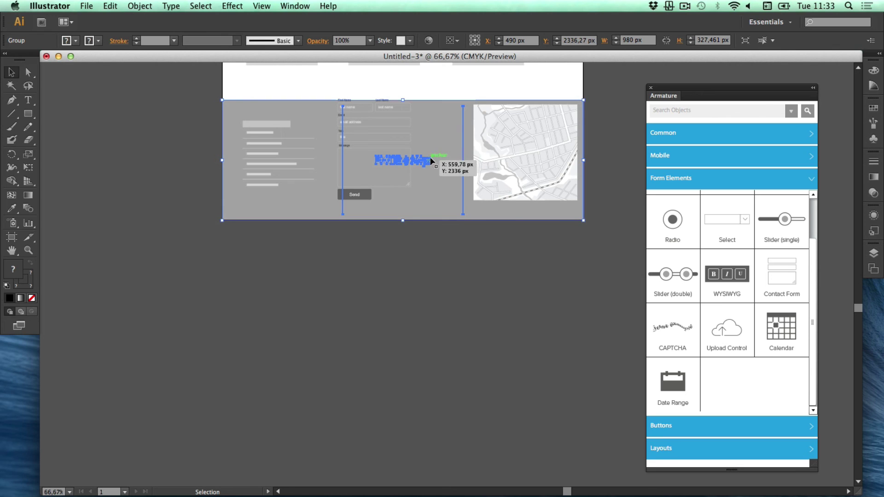
double_click(428, 164)
Step: Delete the FOOTER @ 940px label inside the footer group and exit isolation mode
click(390, 158)
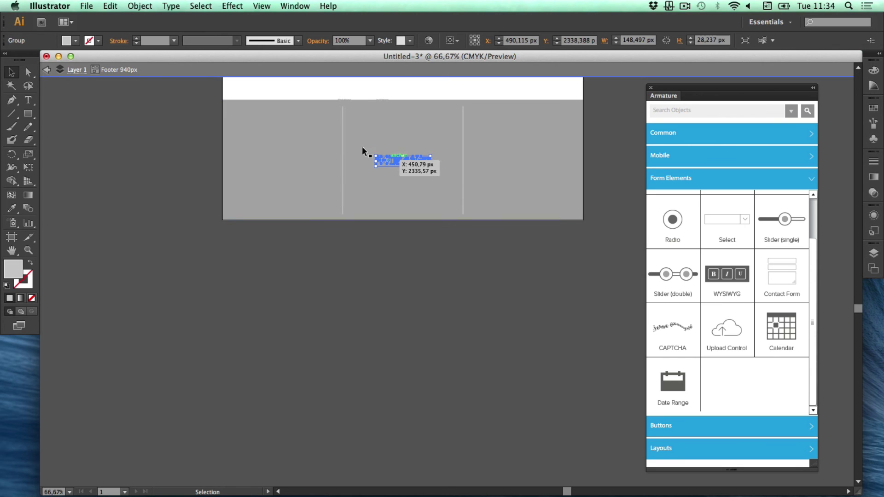
click(399, 224)
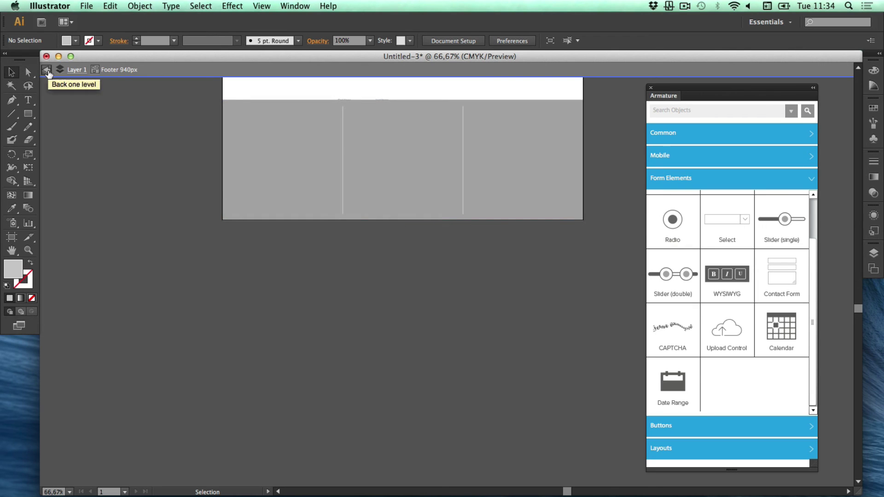
click(46, 70)
click(47, 71)
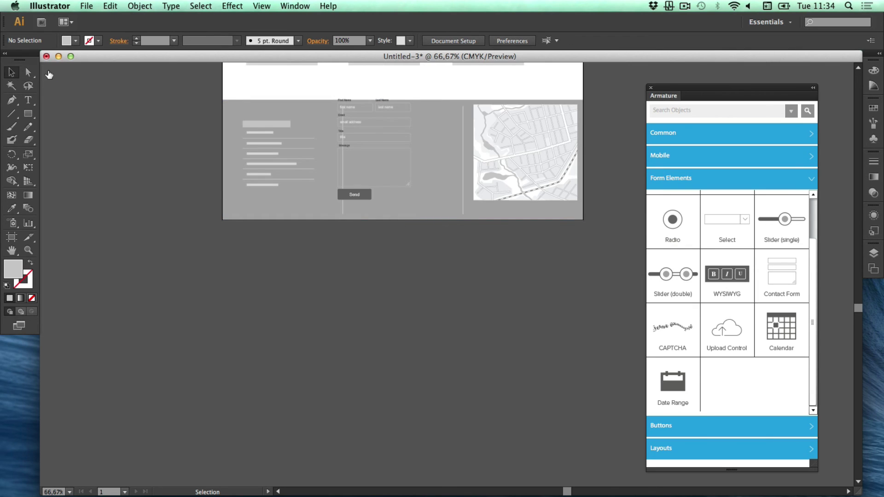
Step: Move the contact form group to centre it in the footer's middle column
scroll(390, 243, up, 2)
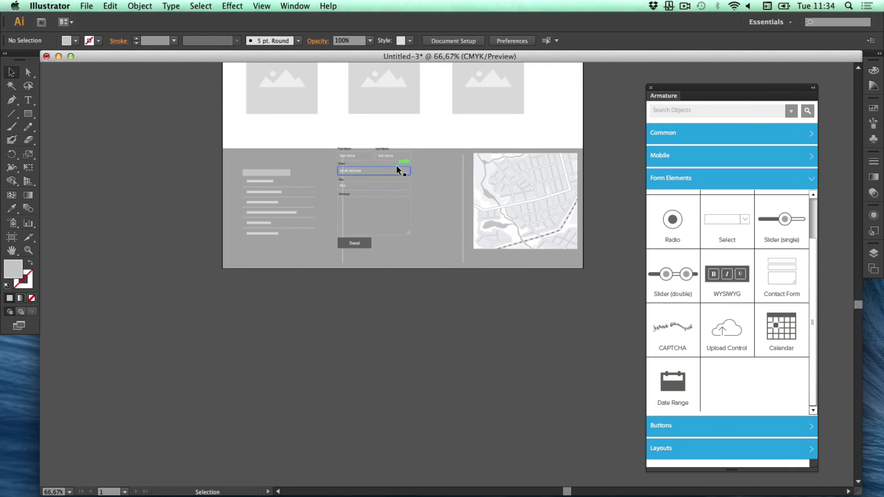
click(399, 180)
drag(398, 187, 443, 206)
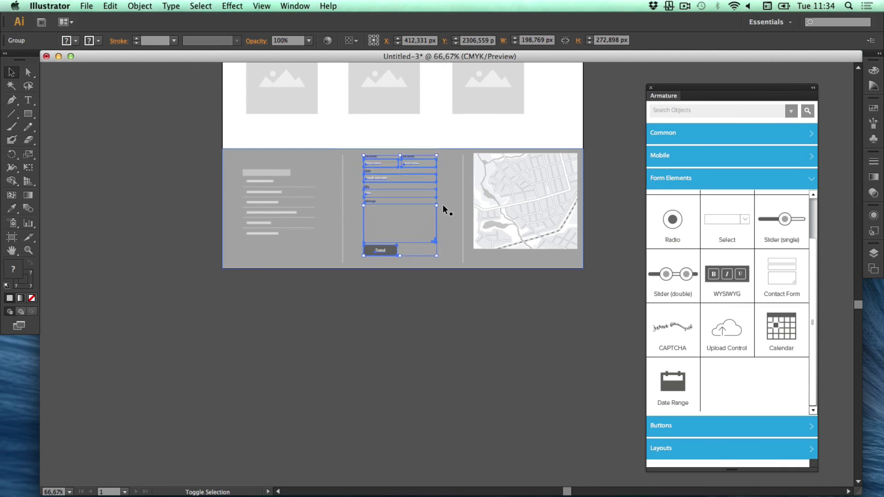
click(481, 305)
scroll(578, 346, up, 5)
scroll(585, 347, up, 15)
scroll(597, 341, up, 6)
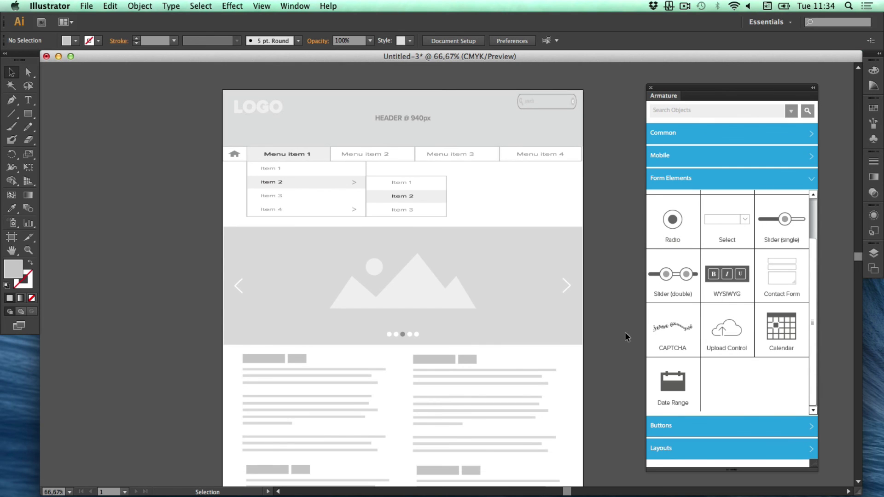
scroll(608, 338, down, 3)
scroll(608, 338, down, 13)
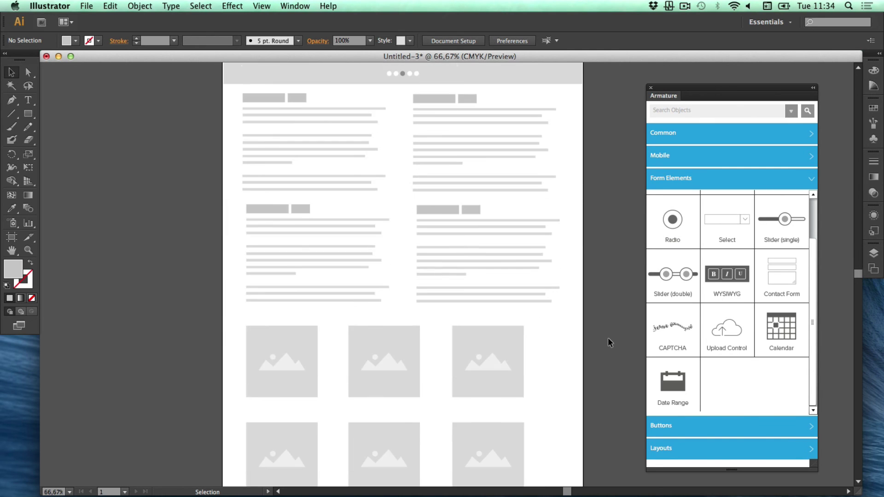
scroll(608, 338, down, 12)
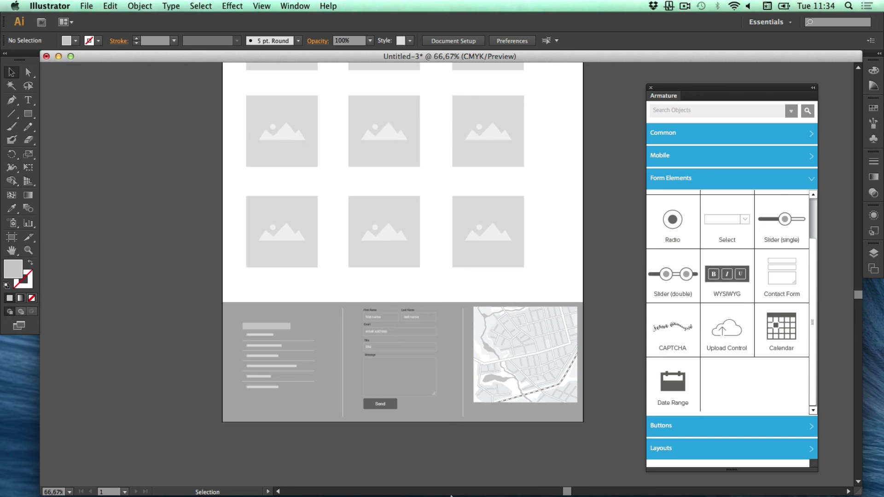
mouse_move(456, 494)
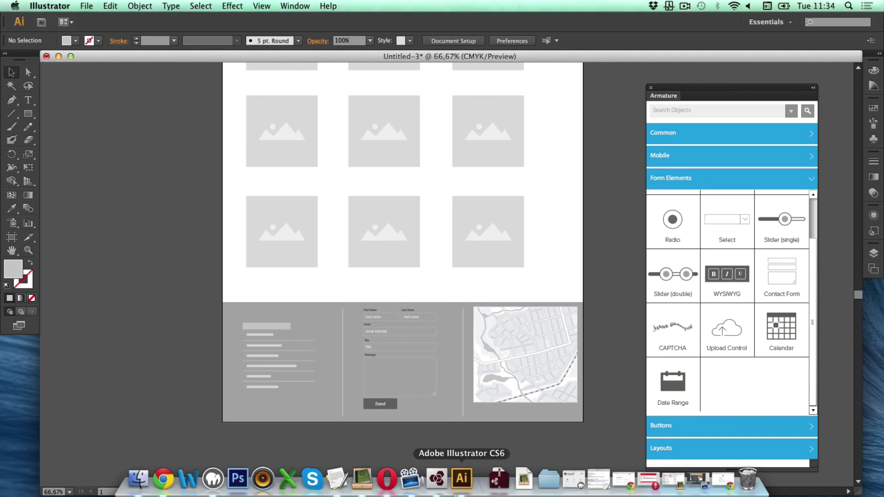
Step: Return to Chrome and go from the Armature home page to its Learn More FAQ
click(724, 481)
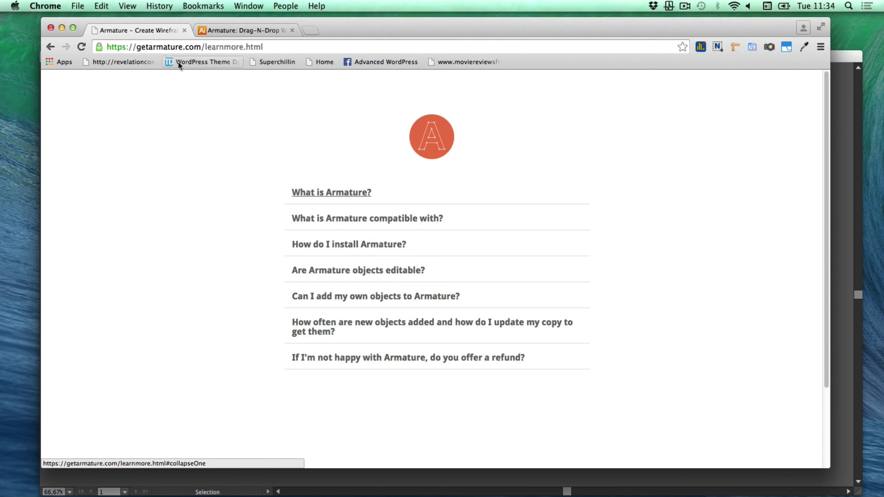
click(456, 163)
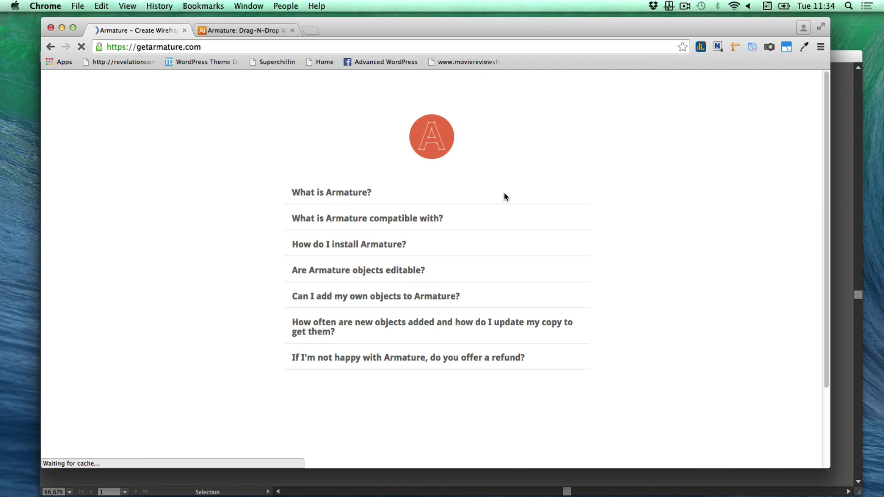
scroll(708, 316, down, 5)
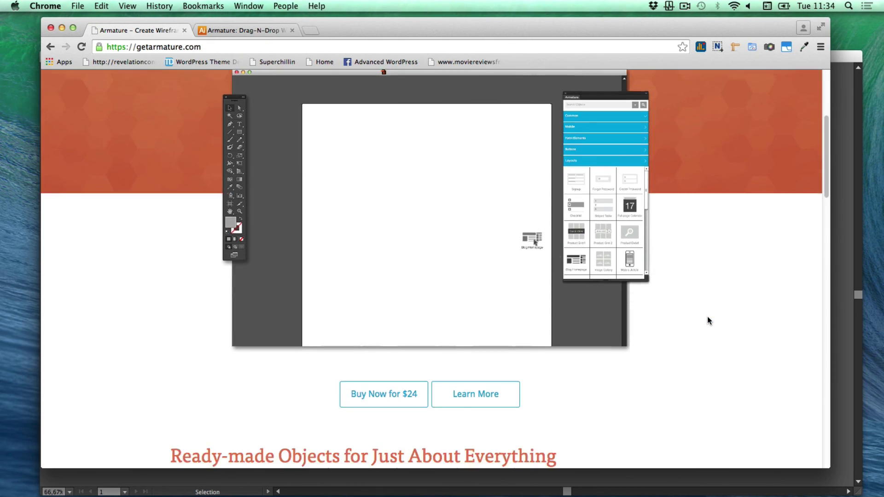
click(479, 392)
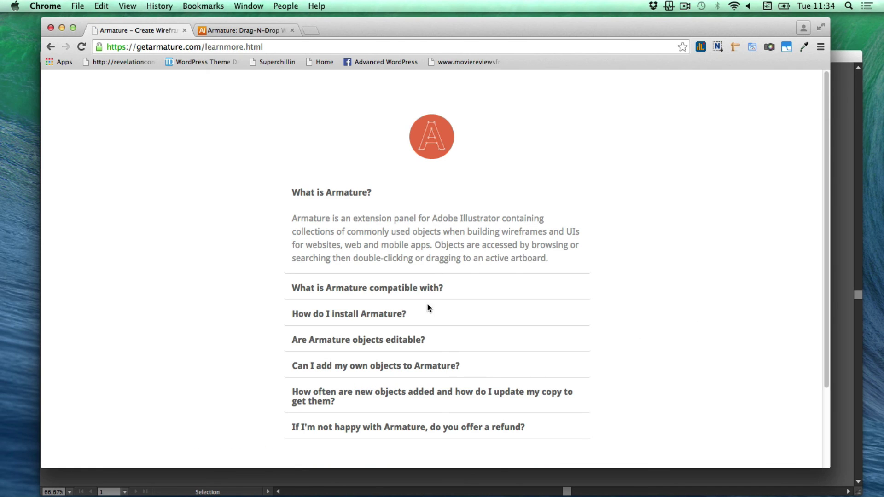